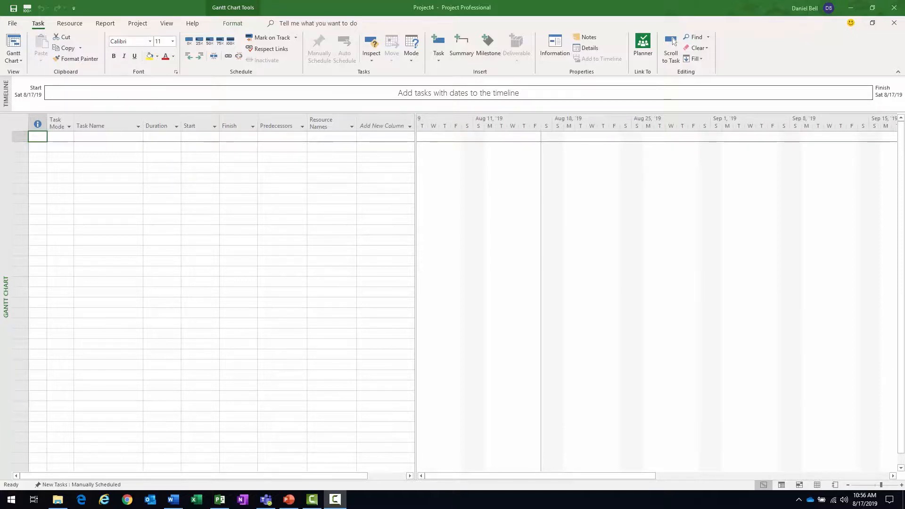
Switch to File Explorer, copy the path of the Templates folder inside Class Projects, and return to Microsoft Project.
left_click(850, 7)
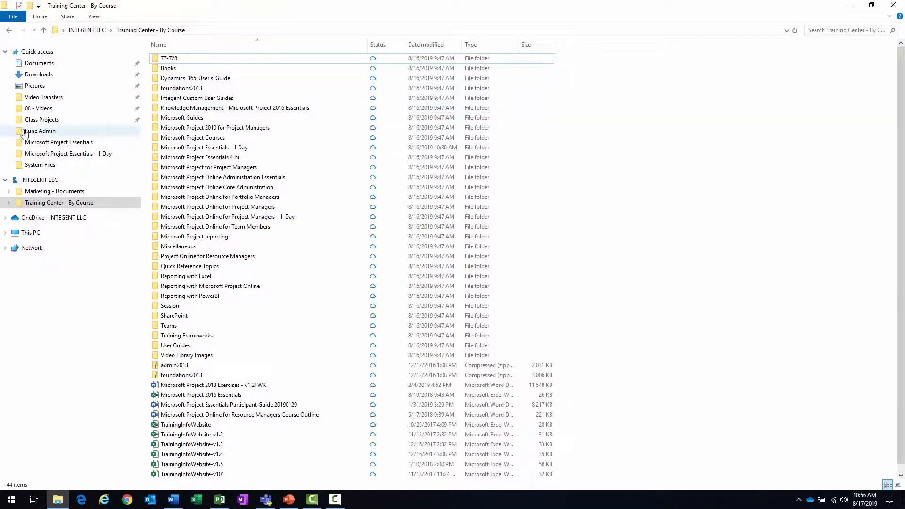
left_click(35, 122)
double_click(172, 59)
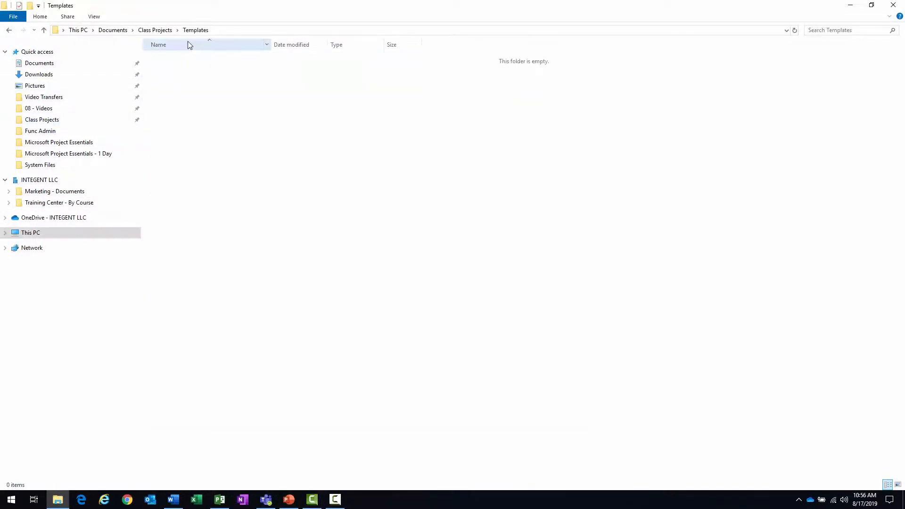
left_click(226, 32)
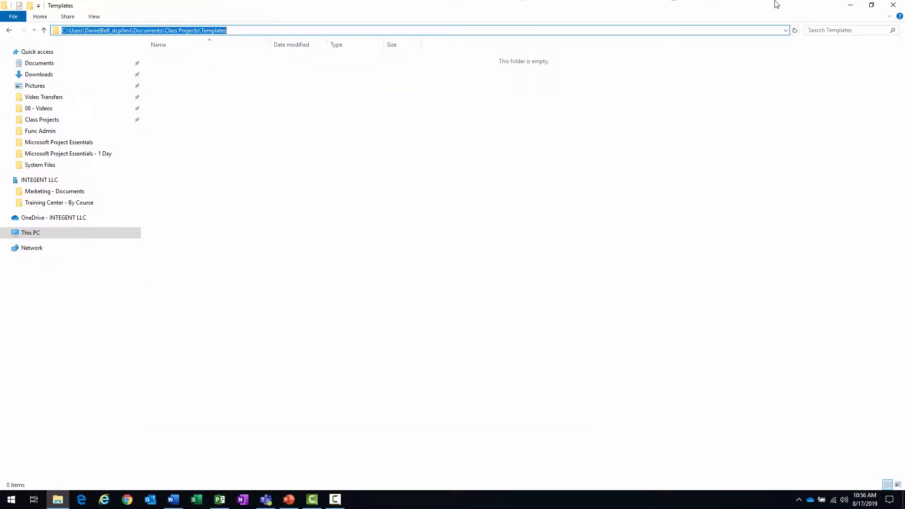
key("alt+Tab")
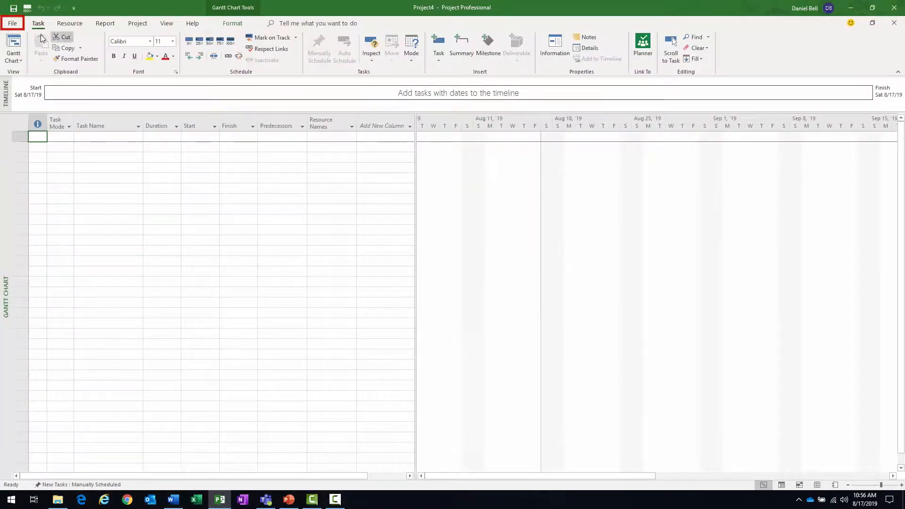
Set the default personal templates location in the Project save options to the copied Class Projects\Templates path.
left_click(12, 24)
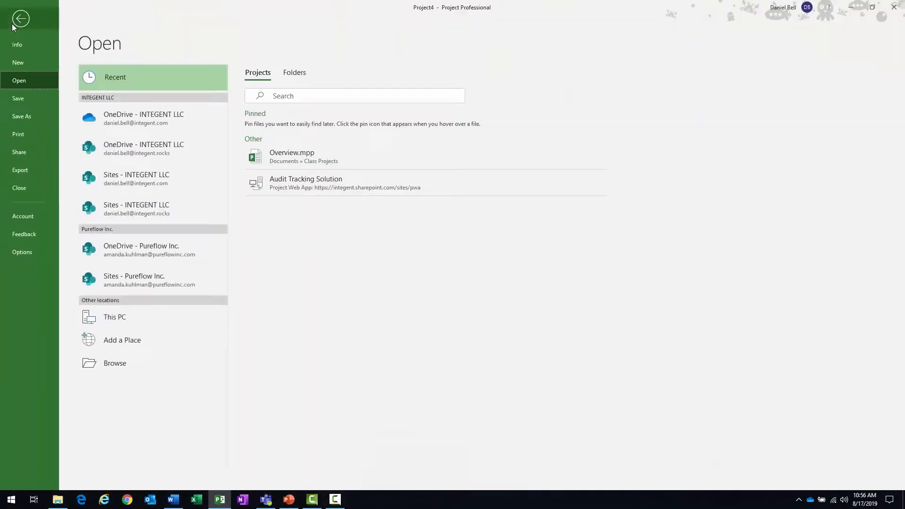
left_click(29, 254)
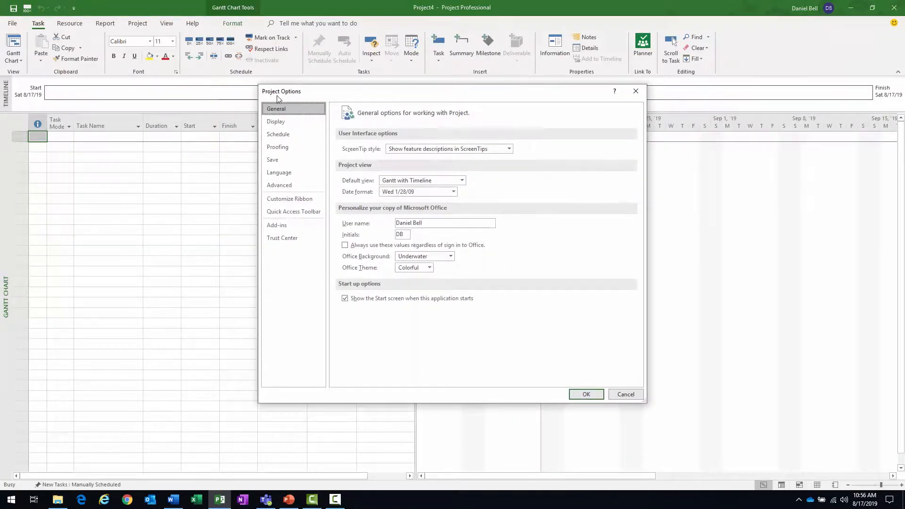
left_click(278, 162)
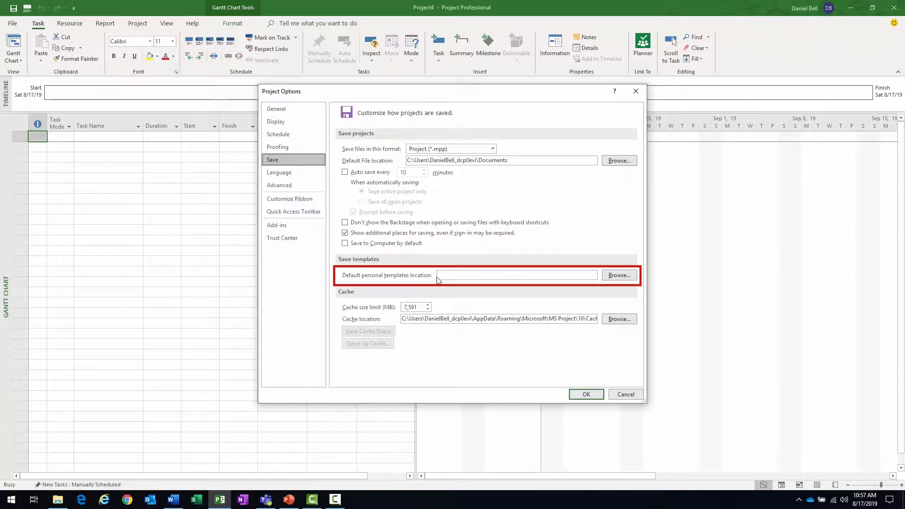
left_click(497, 274)
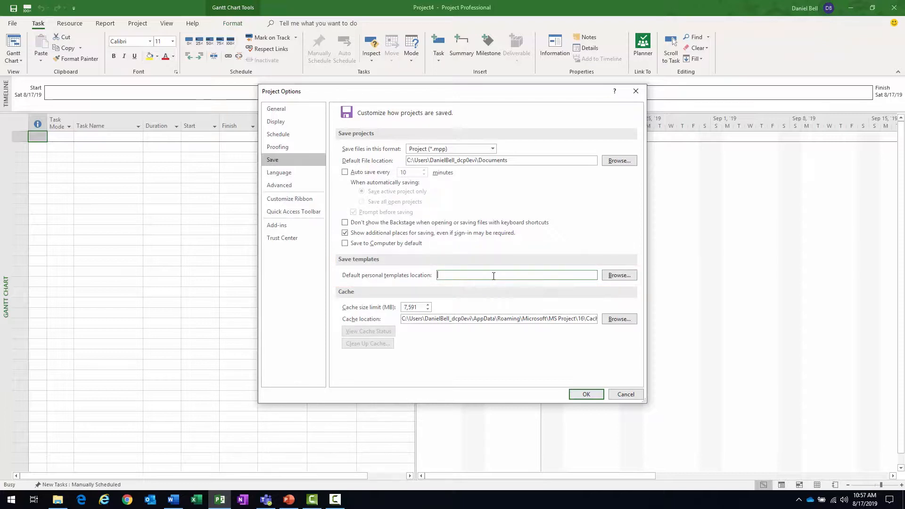
key("ctrl+v")
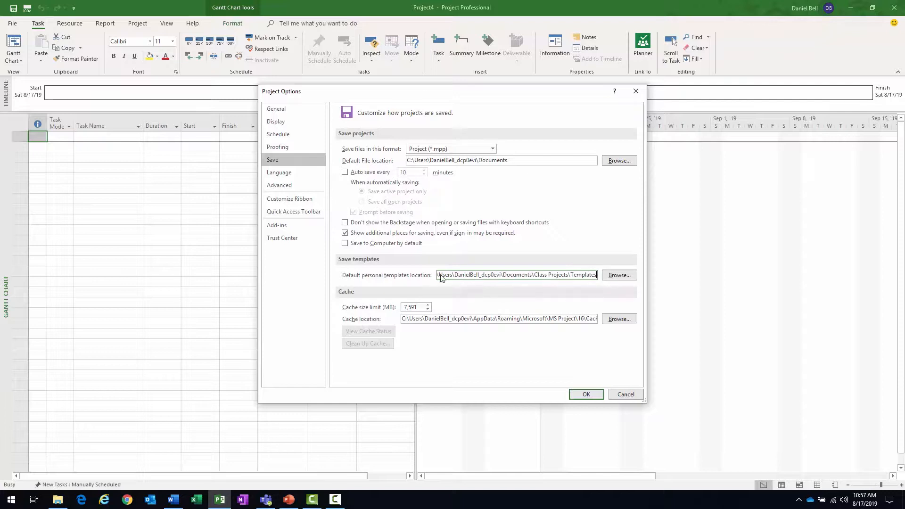
left_click_drag(592, 274, 358, 278)
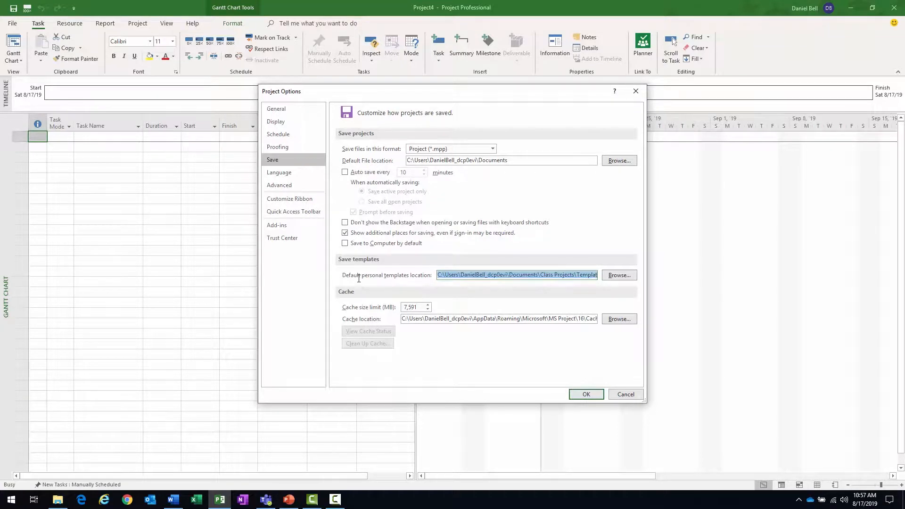
left_click(585, 394)
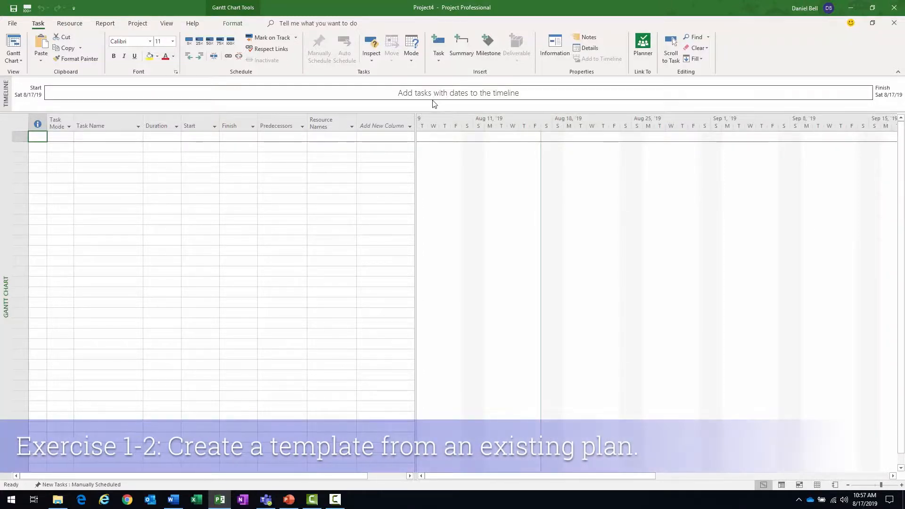
Create a project from the Software Development Plan Office template and collapse the chart pane above the Gantt chart.
left_click(13, 24)
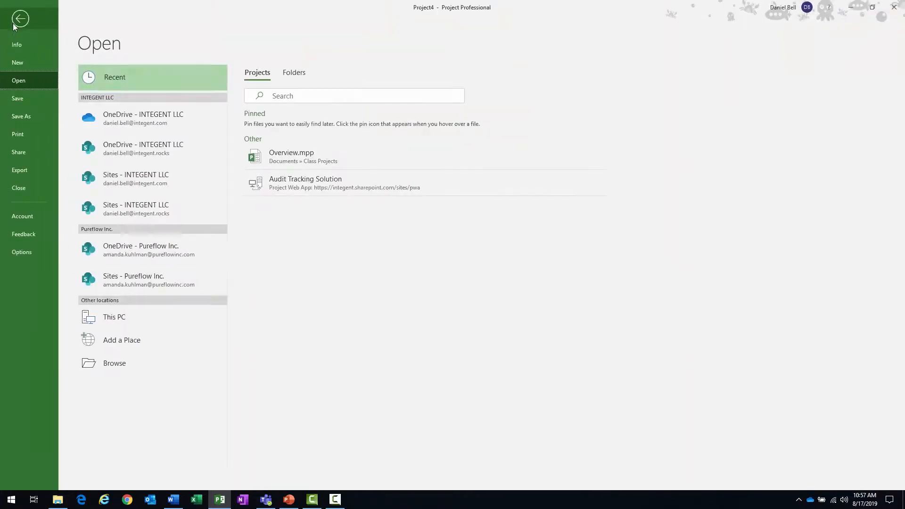
left_click(18, 62)
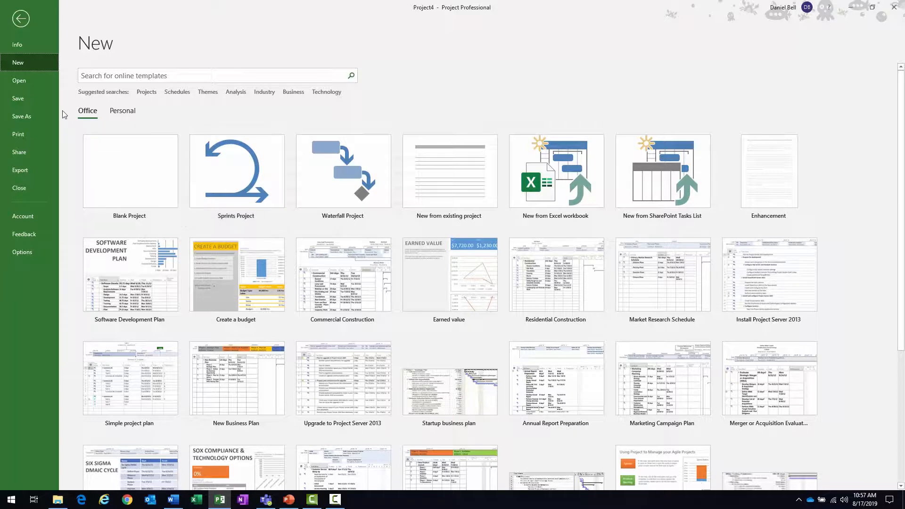
left_click(87, 112)
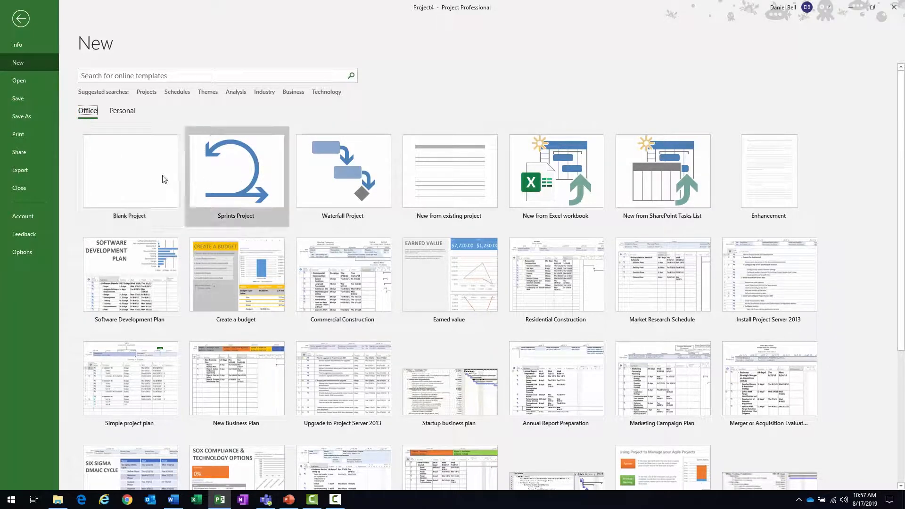
left_click(122, 112)
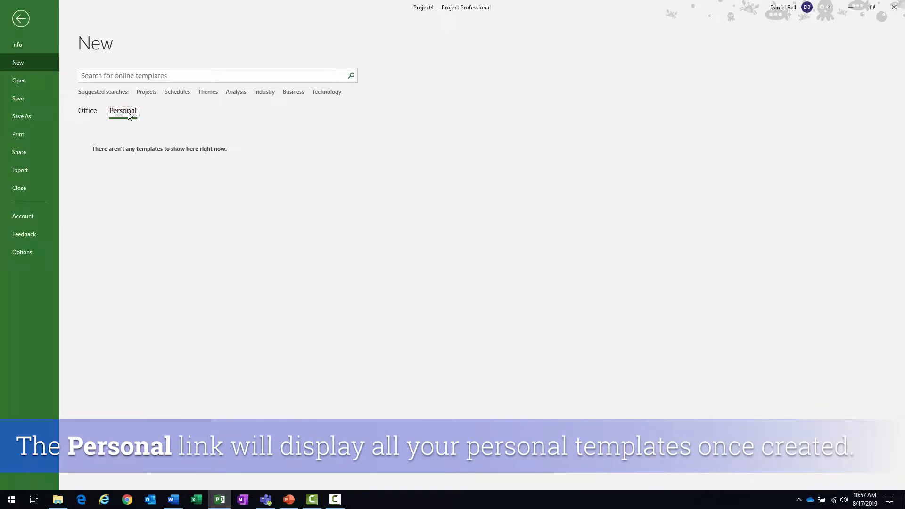
left_click(87, 115)
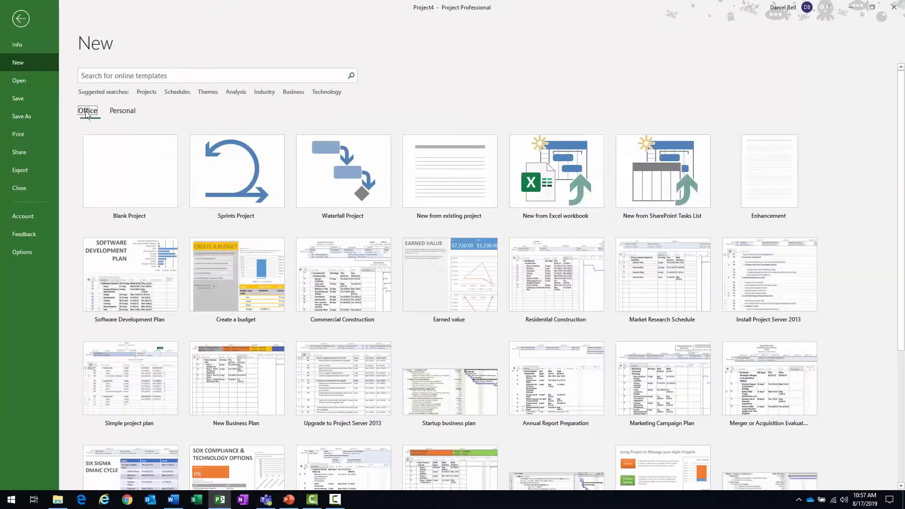
left_click(126, 273)
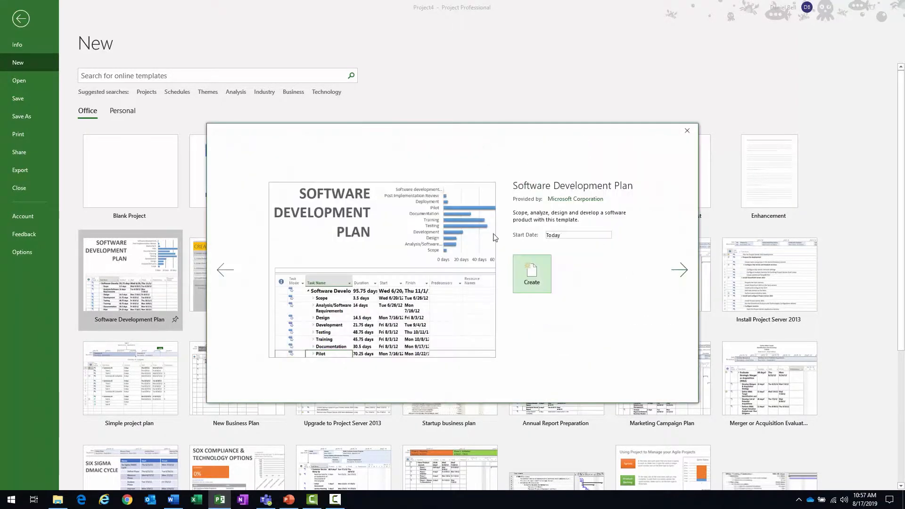
left_click(533, 276)
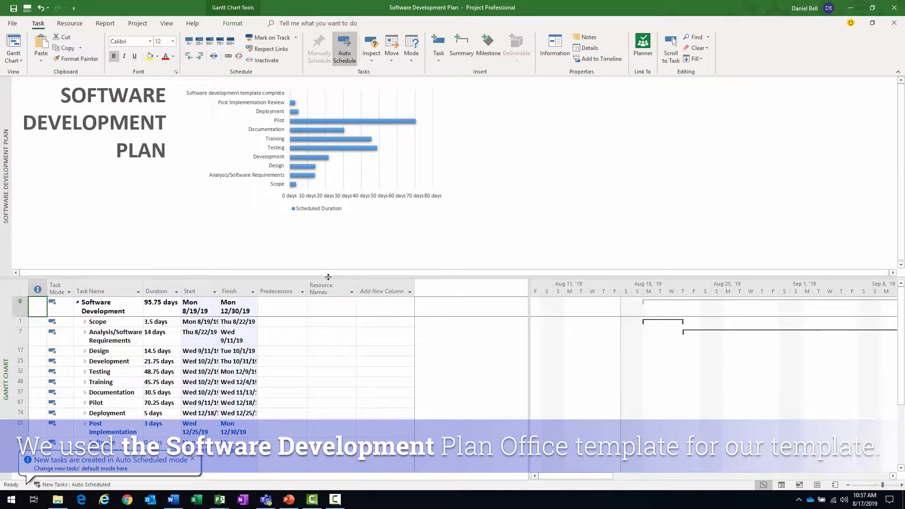
left_click_drag(329, 277, 327, 63)
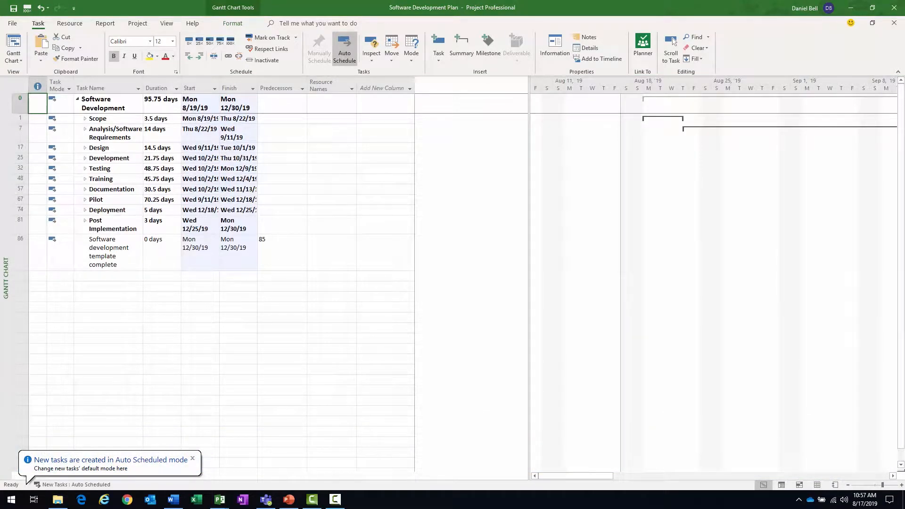
Save the plan into Class Projects\Templates as "Software Development Plan-DB" with the Project Template file type.
left_click(13, 26)
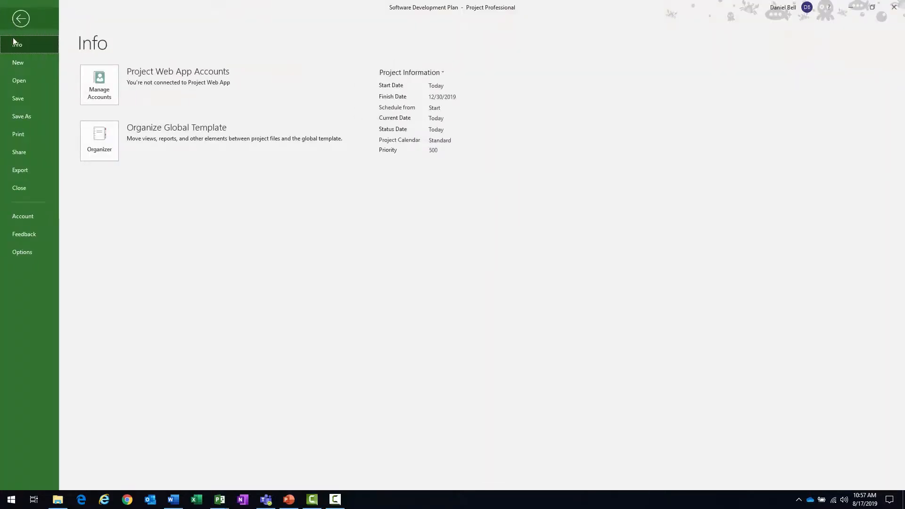
left_click(35, 118)
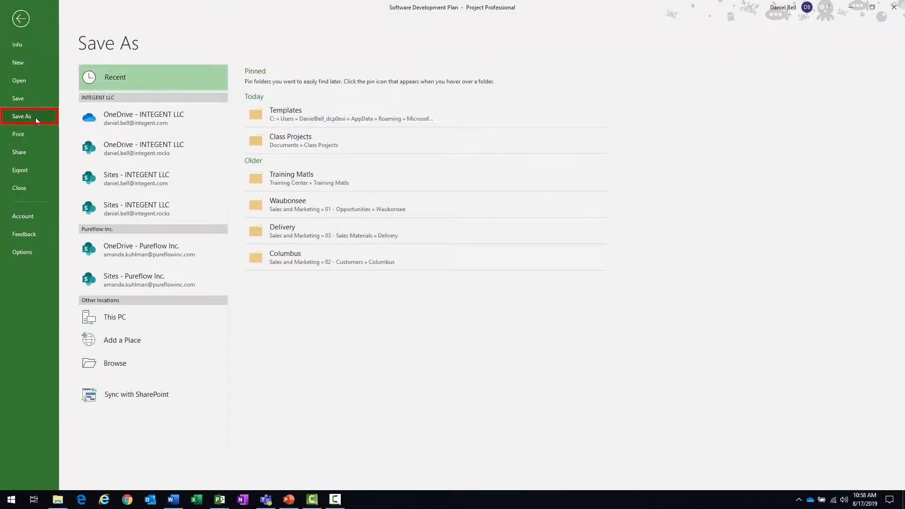
left_click(115, 363)
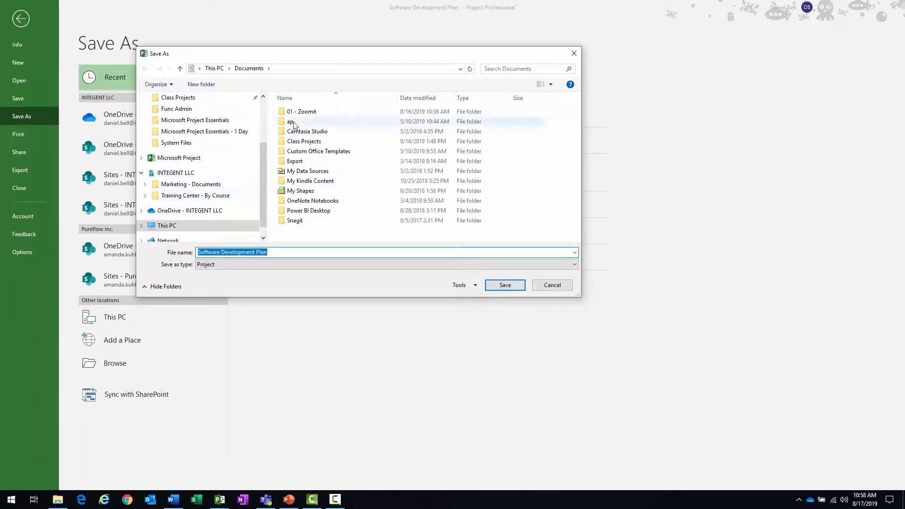
left_click(198, 97)
double_click(293, 113)
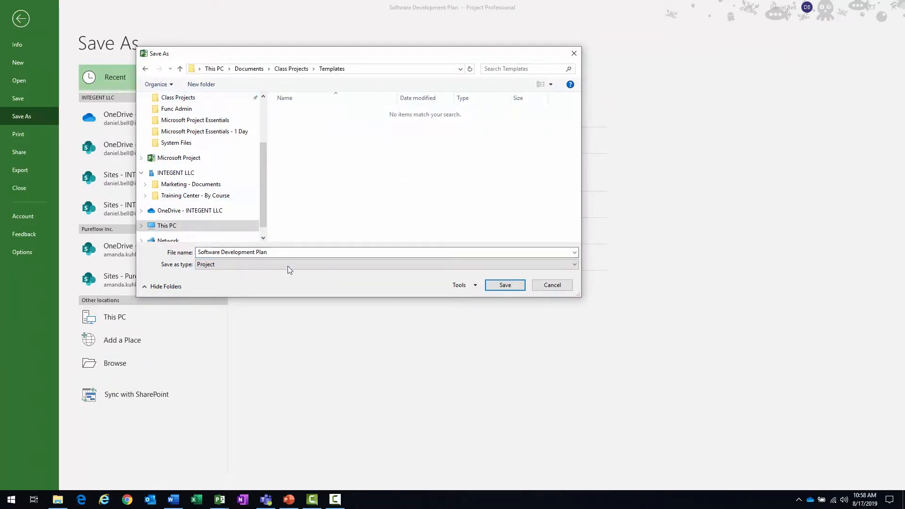
left_click(292, 252)
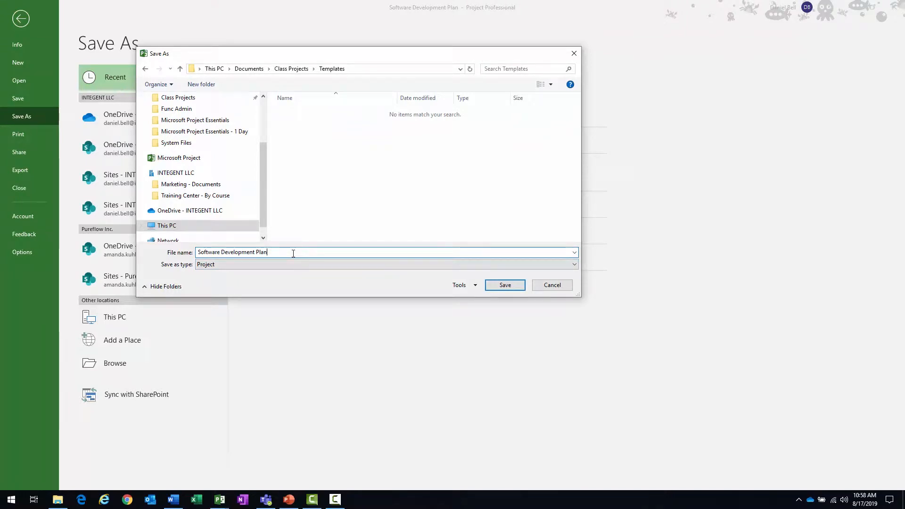
type("-DB")
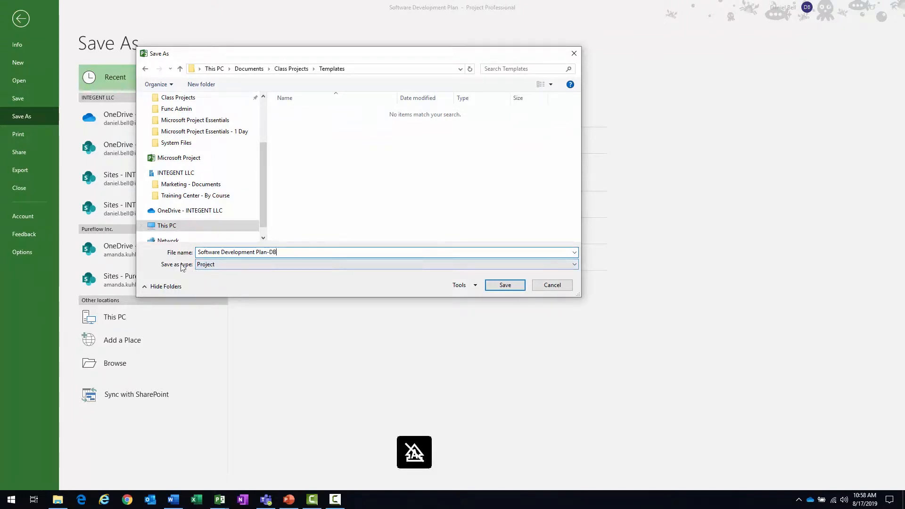
left_click(232, 264)
left_click(231, 286)
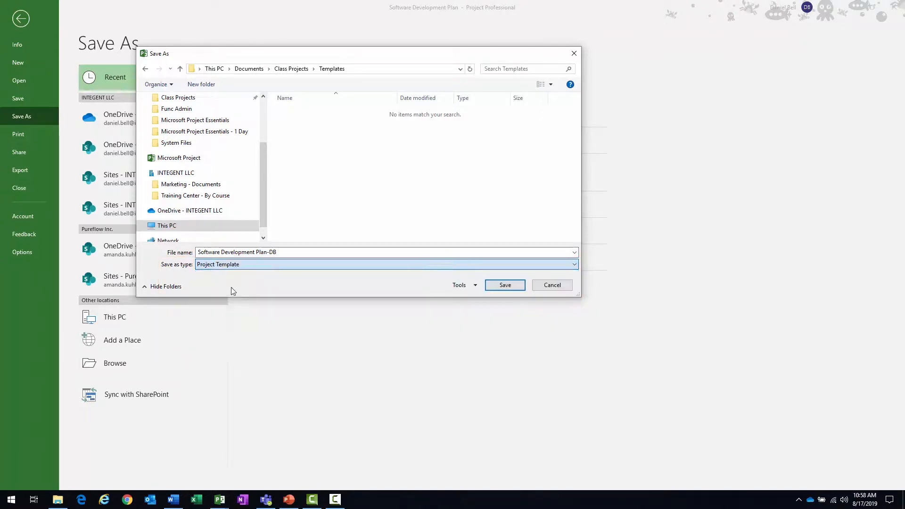
left_click(505, 286)
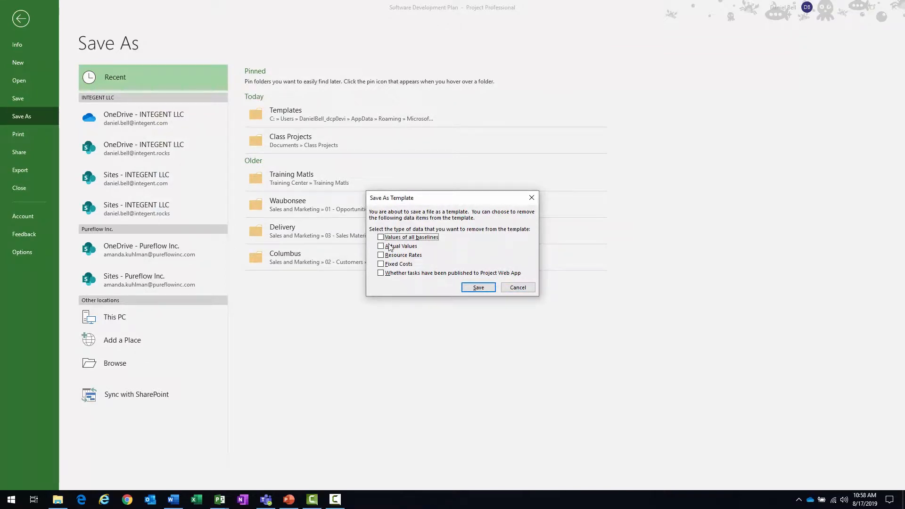
Remove baseline values, actual values, resource rates, fixed costs and Project Web App publishing status from the template and save it.
left_click(380, 237)
left_click(381, 246)
left_click(381, 255)
left_click(381, 264)
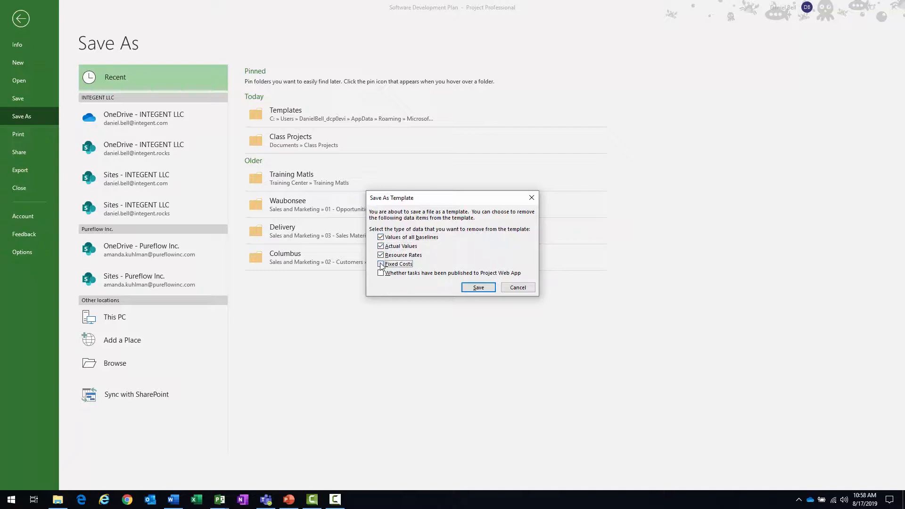
left_click(381, 274)
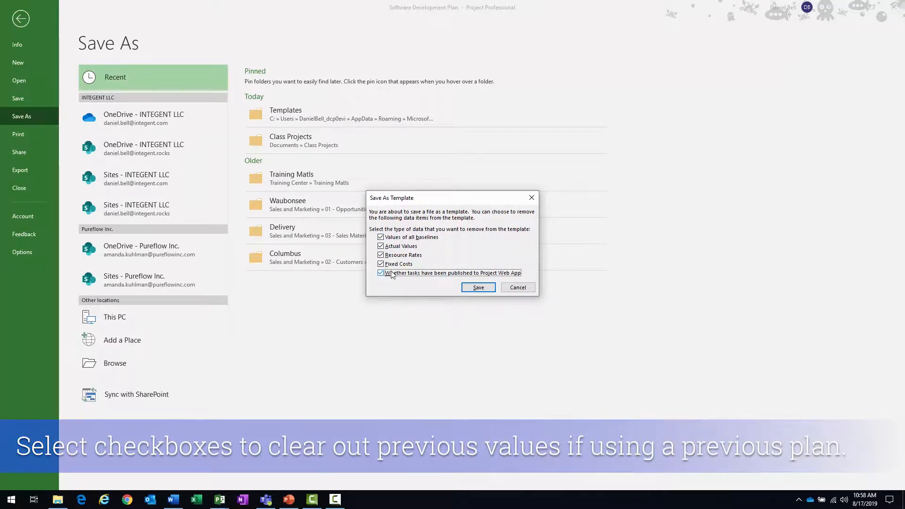
left_click(478, 287)
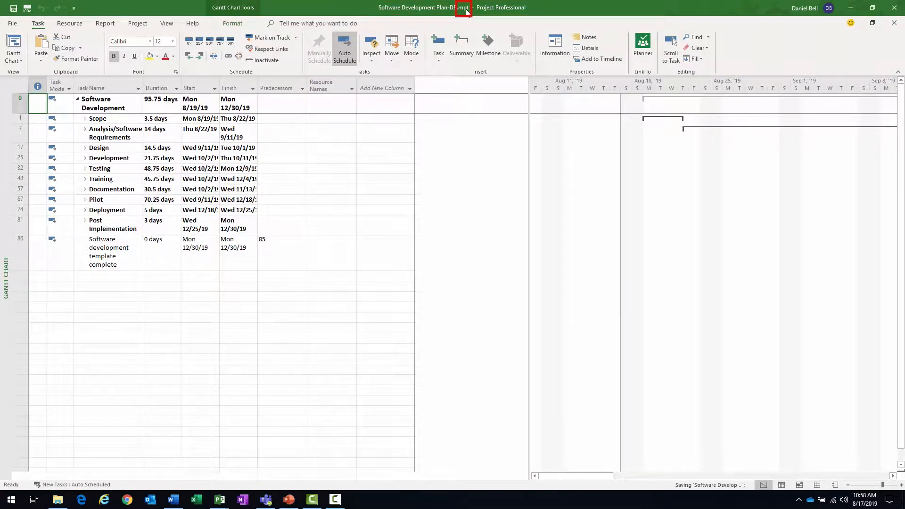
Close the saved template and show the personal templates available for a new project.
key("ctrl+n")
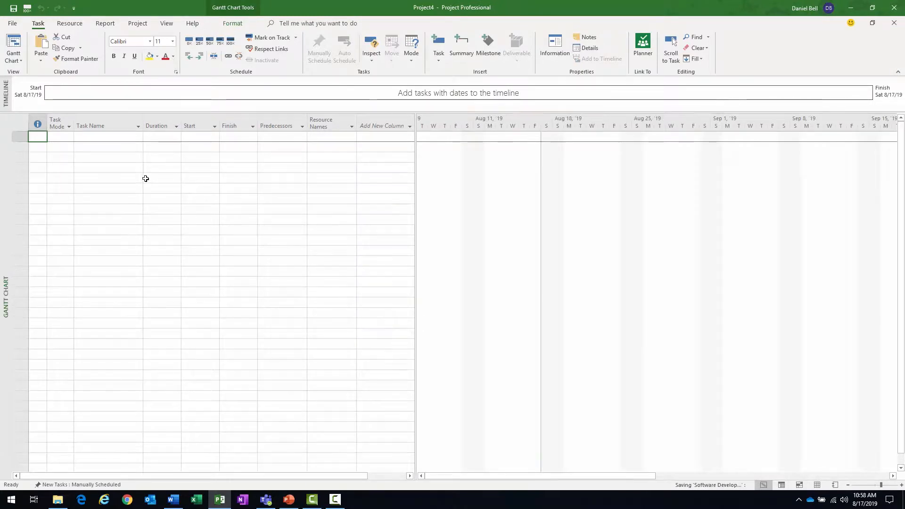
left_click(14, 24)
left_click(25, 63)
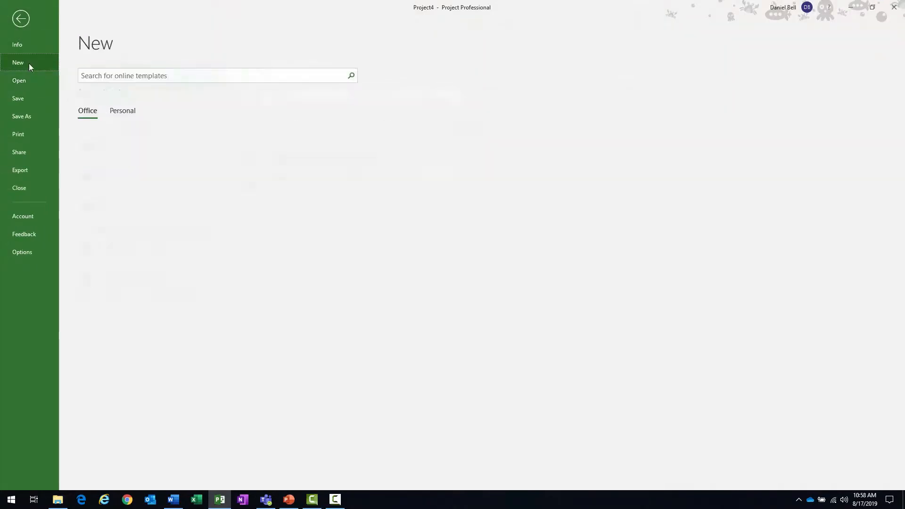
left_click(122, 112)
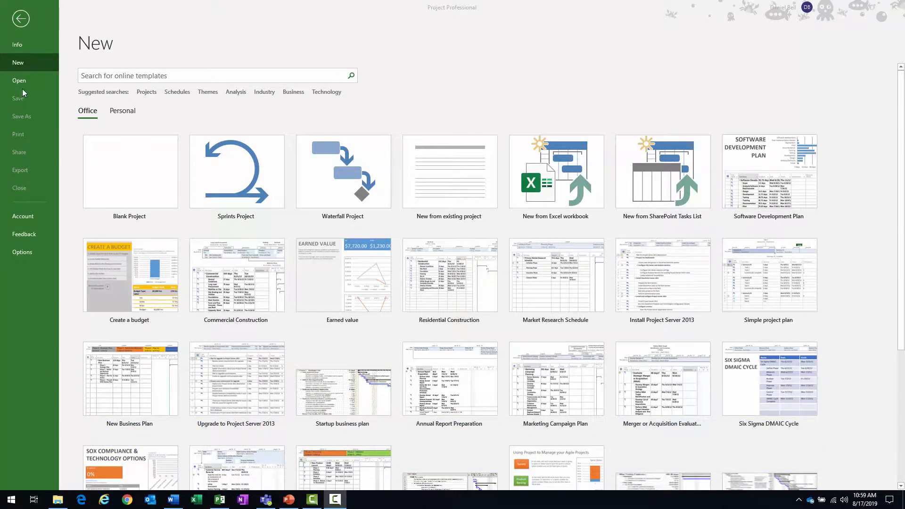
Open the existing Overview project from the Class Projects folder.
left_click(24, 83)
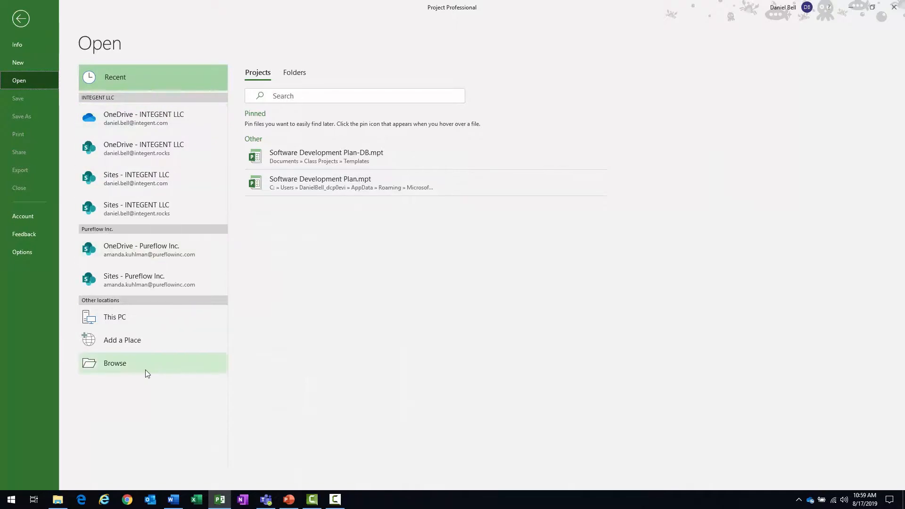
left_click(135, 364)
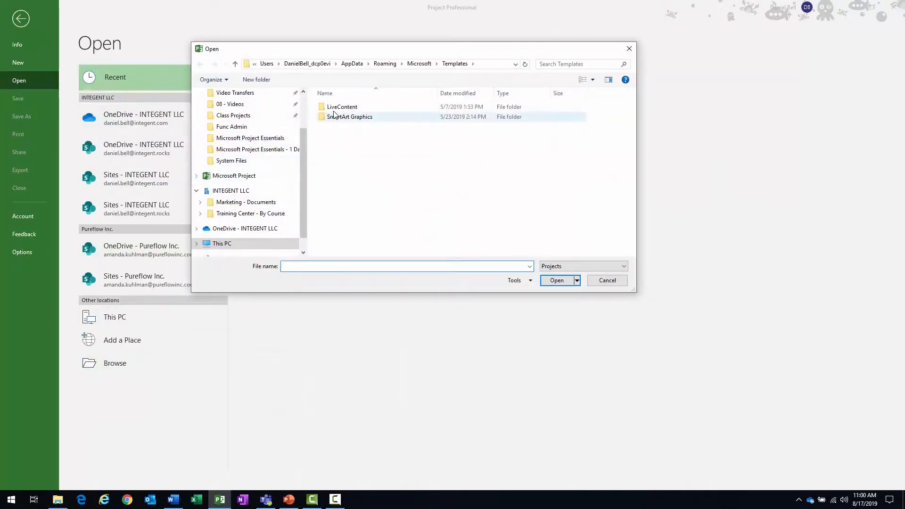
left_click(234, 116)
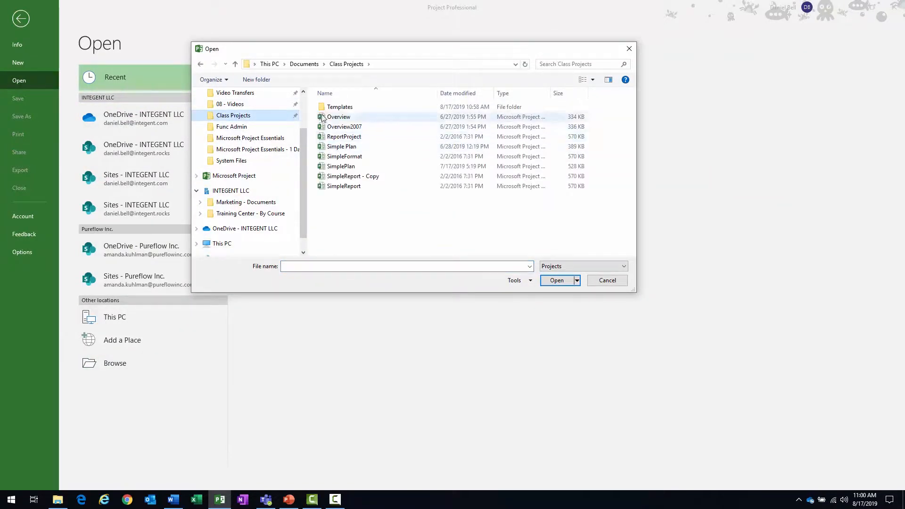
left_click(377, 117)
left_click(556, 280)
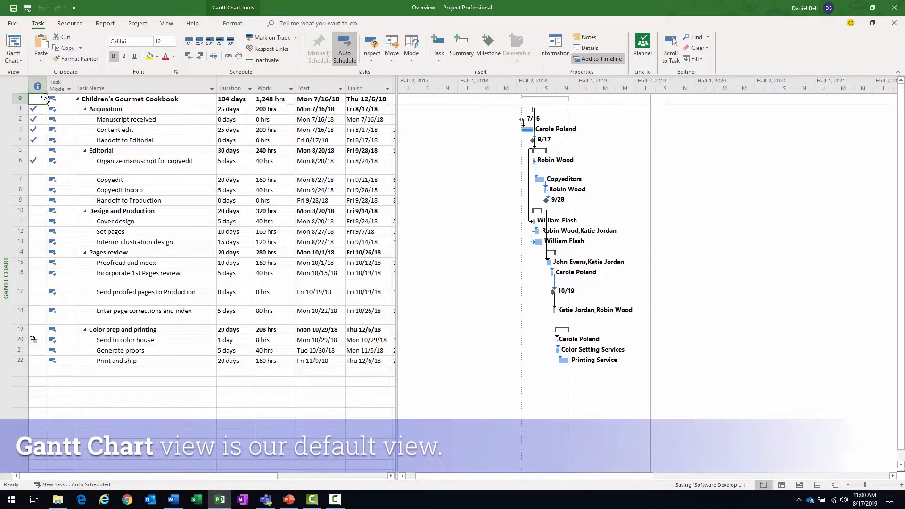
Display the Timeline above the Gantt chart and make its pane slightly taller.
left_click_drag(40, 97, 397, 342)
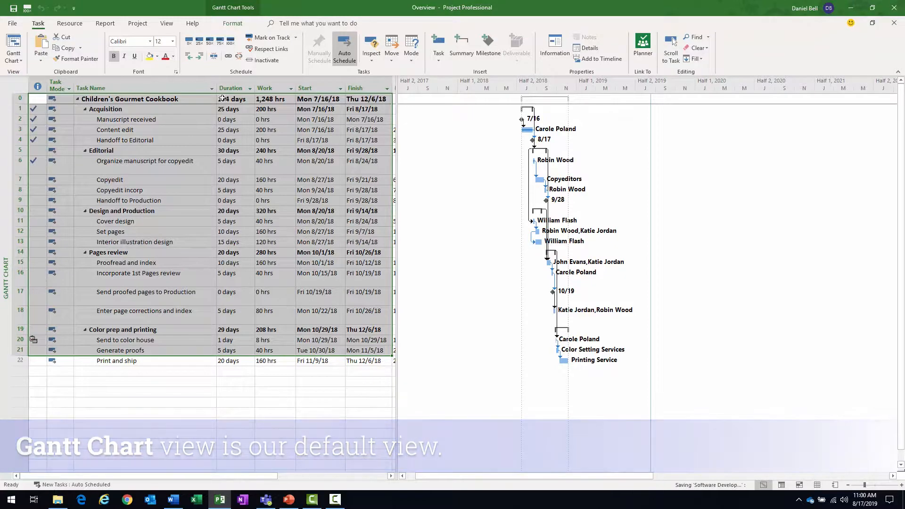
left_click(165, 25)
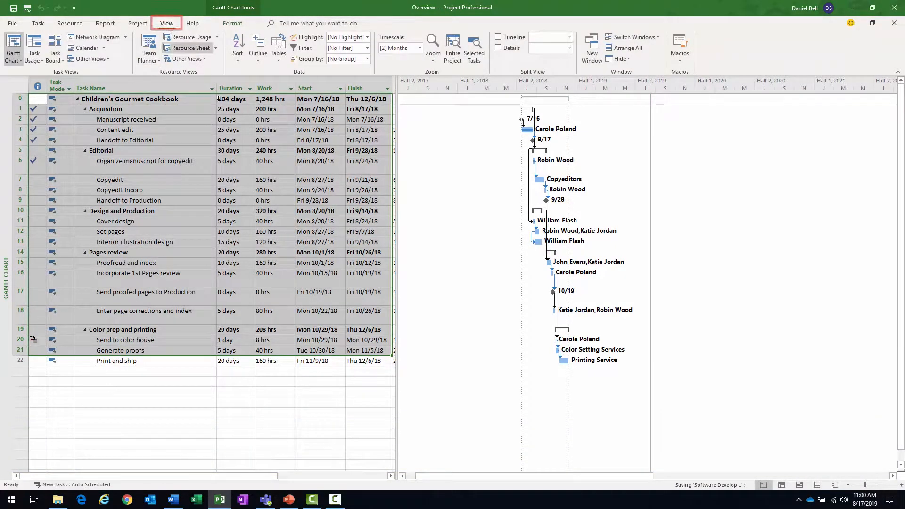
left_click(499, 38)
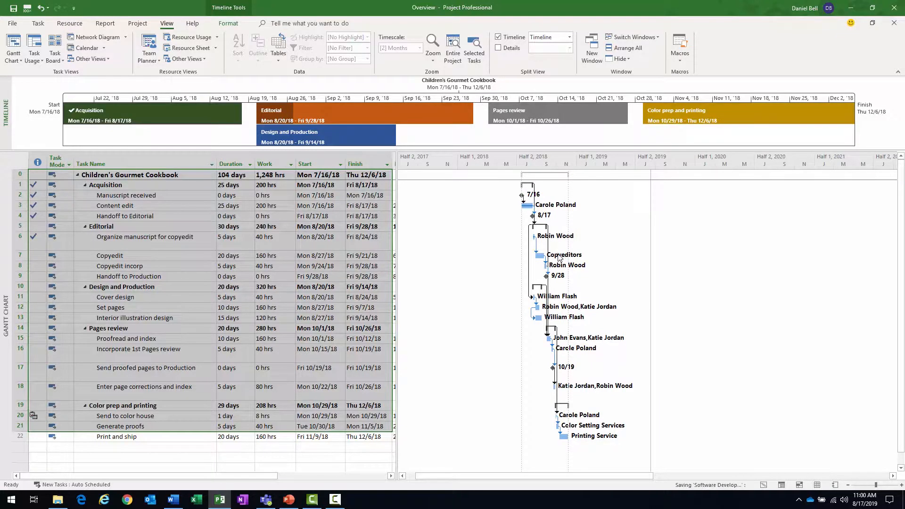
left_click(488, 135)
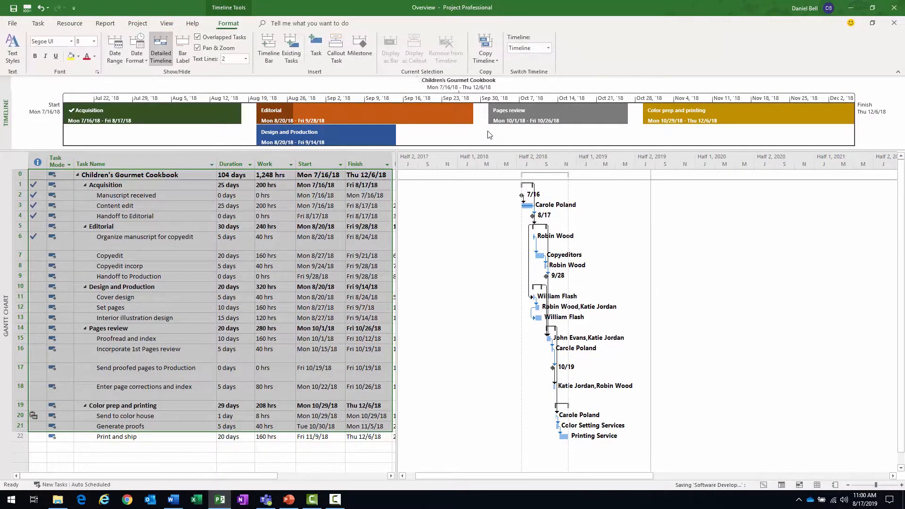
left_click_drag(436, 149, 437, 168)
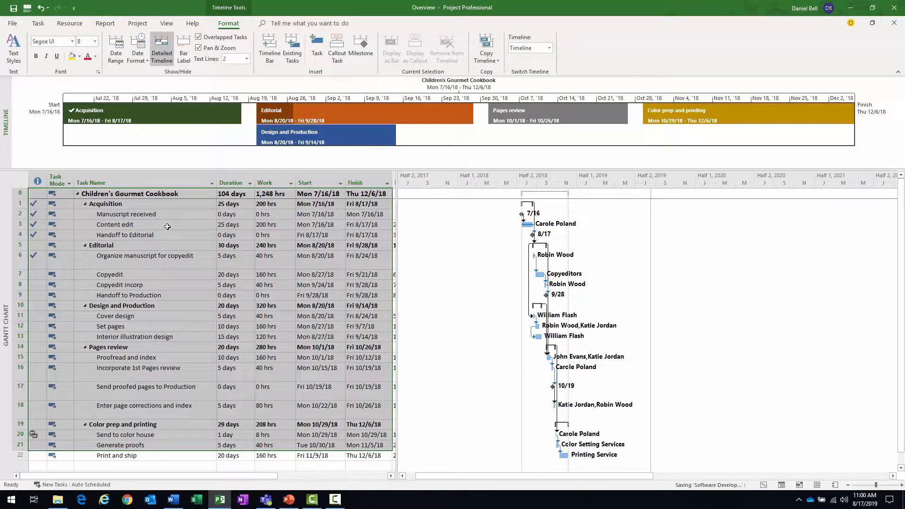
Compare the formatting options offered for the Gantt chart with those for the Timeline.
left_click(167, 226)
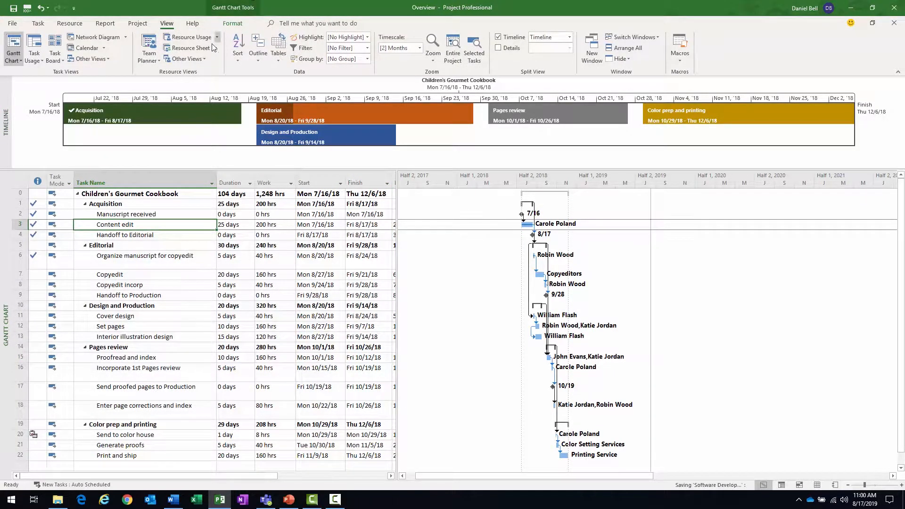
left_click(231, 24)
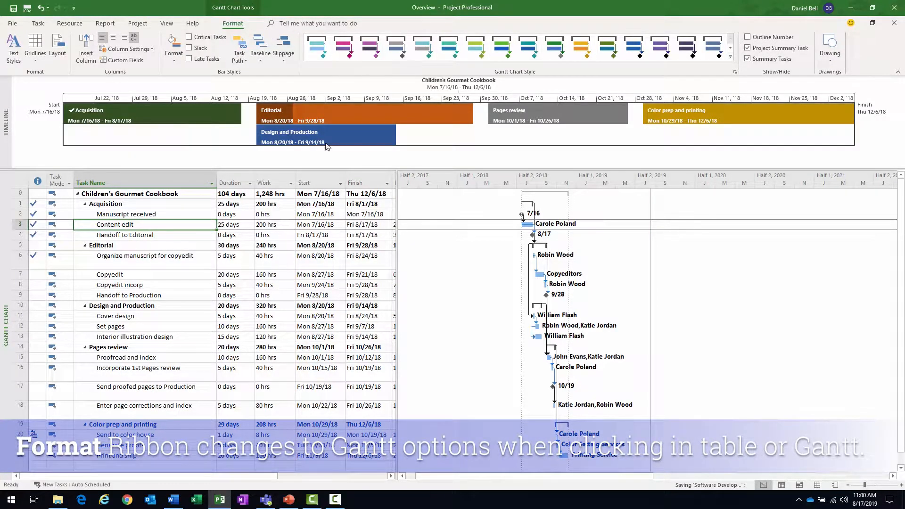
left_click(446, 144)
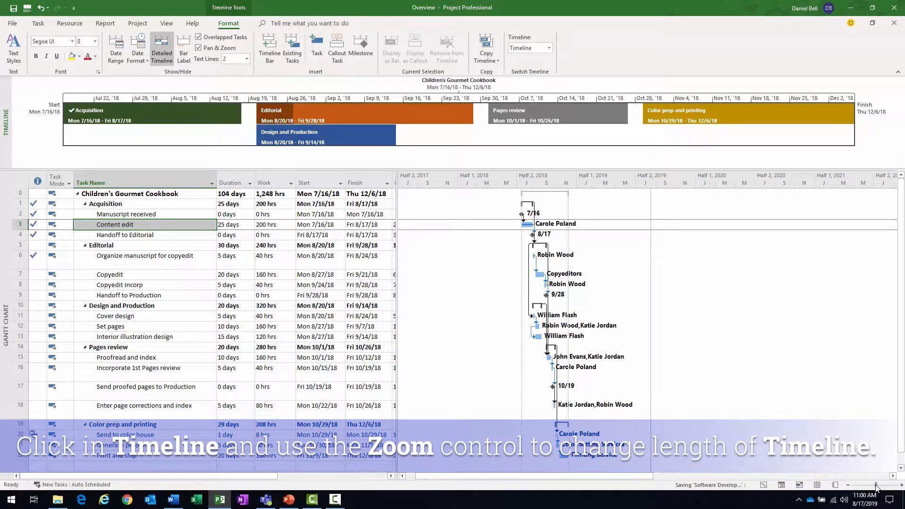
Adjust the Timeline's zoom and position so the whole project span from start to finish fits in its pane.
left_click_drag(876, 485, 877, 487)
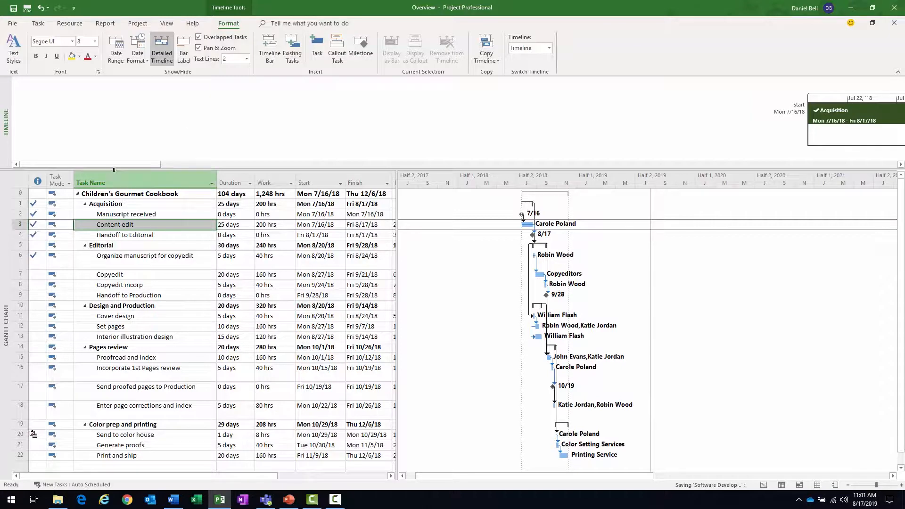
left_click_drag(122, 164, 310, 167)
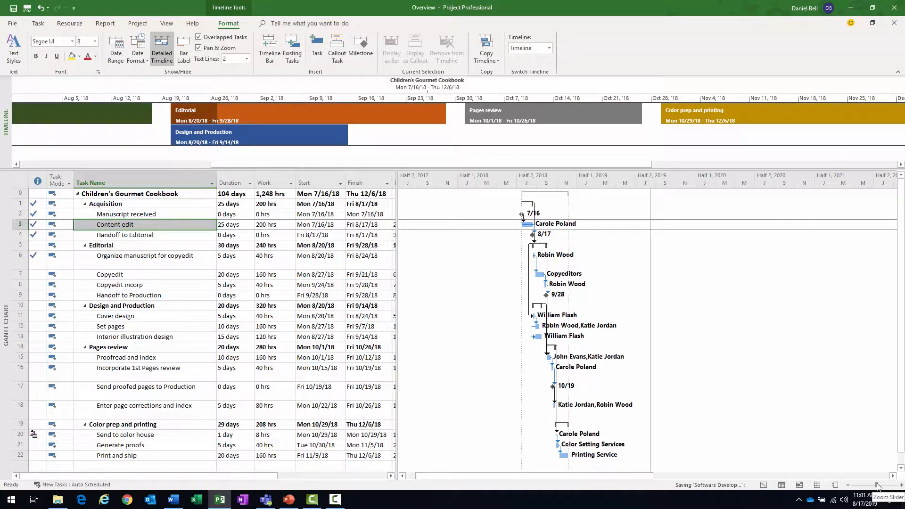
left_click_drag(876, 486, 871, 485)
left_click_drag(200, 163, 233, 166)
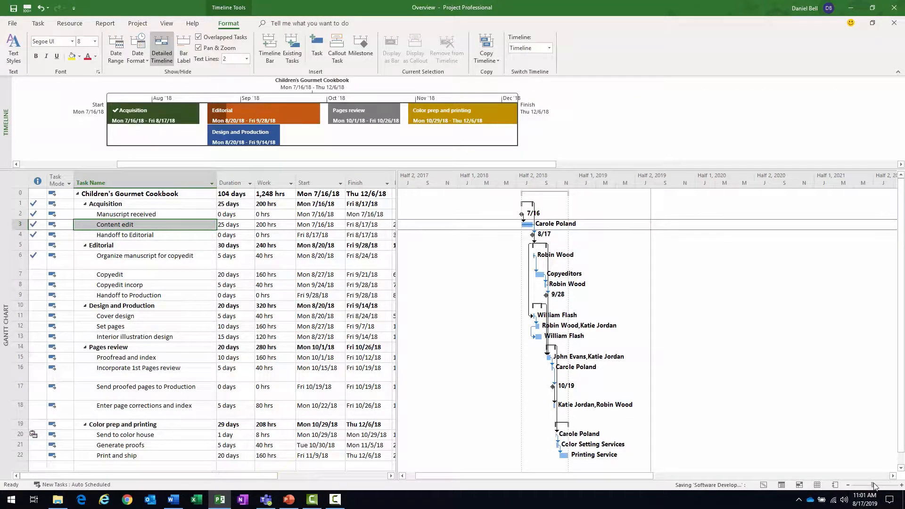
left_click_drag(873, 485, 876, 485)
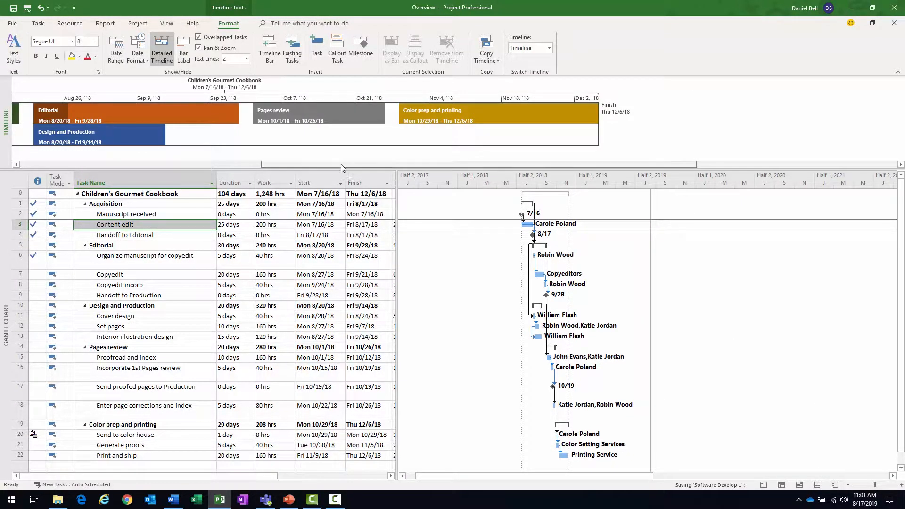
left_click_drag(338, 164, 236, 169)
Copy the Timeline at full size for pasting into another Office program.
left_click(490, 62)
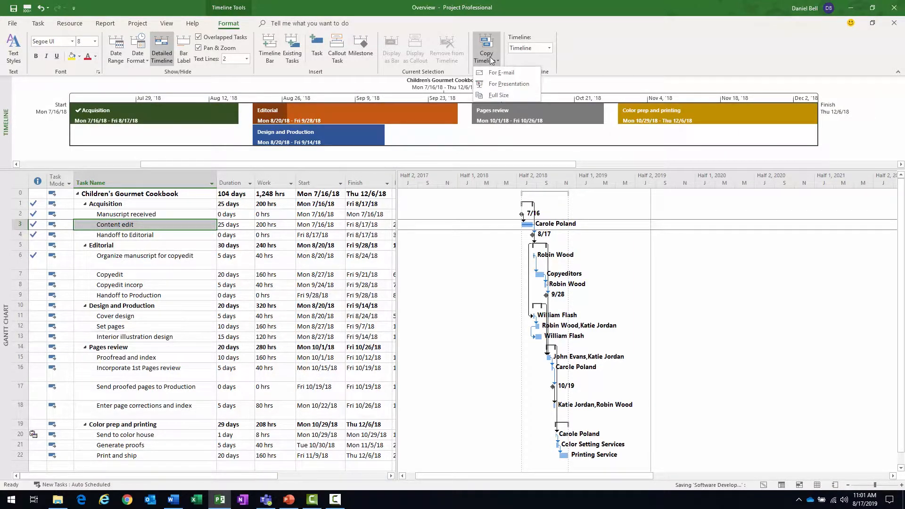
left_click(642, 57)
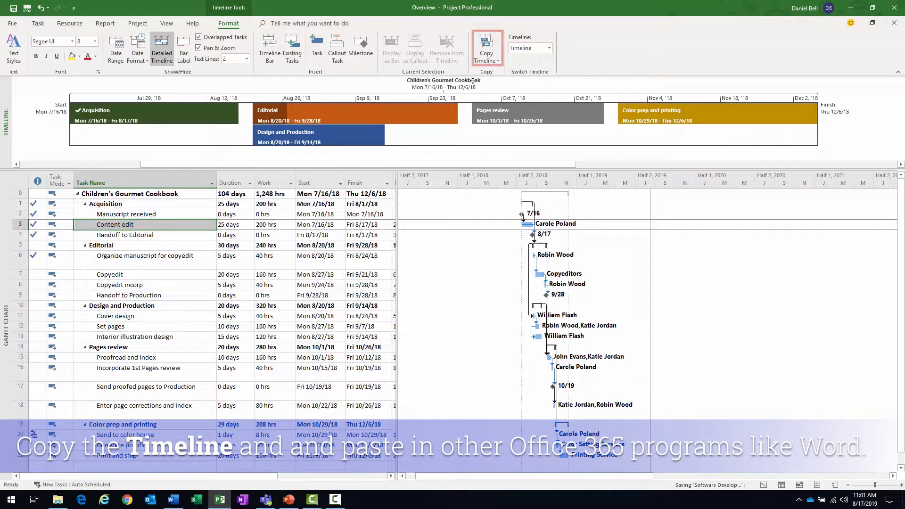
left_click(483, 60)
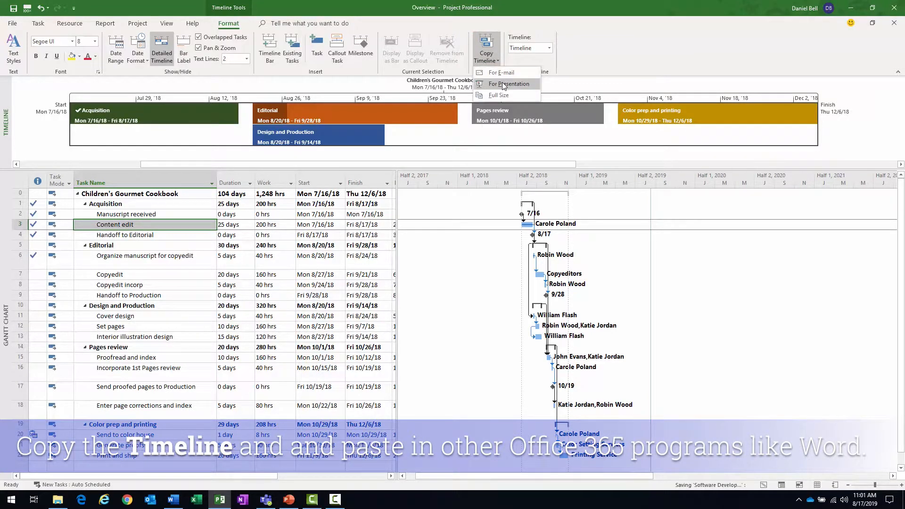
left_click(502, 95)
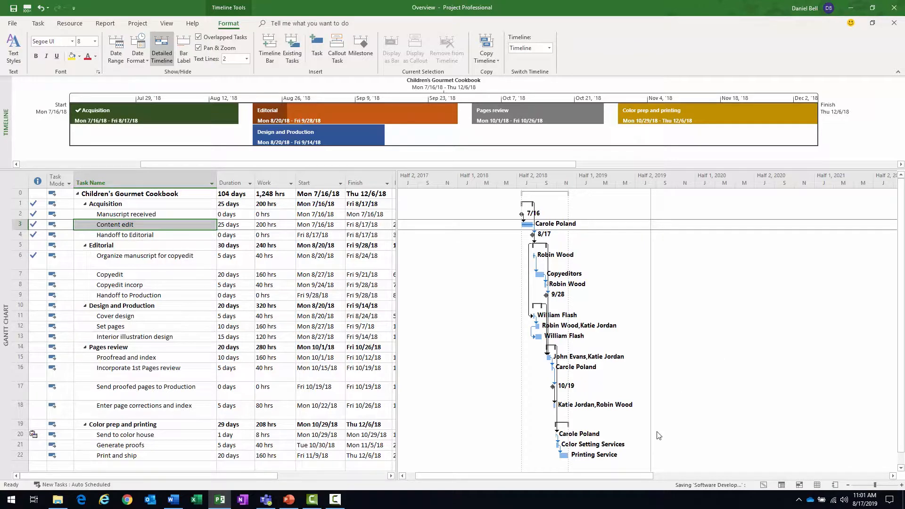
Zoom the Gantt chart in to a two-week timescale and bring the bars from the Acquisition task onward into view.
left_click(514, 279)
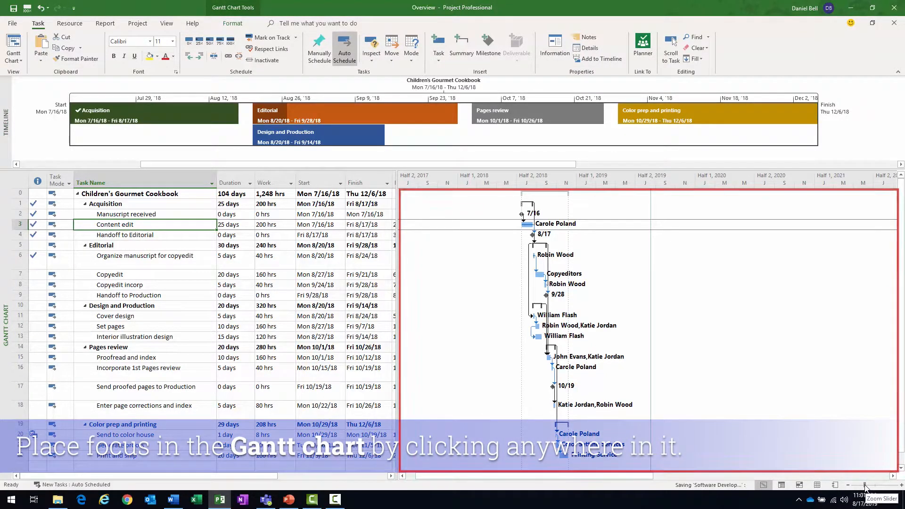
left_click_drag(866, 485, 875, 485)
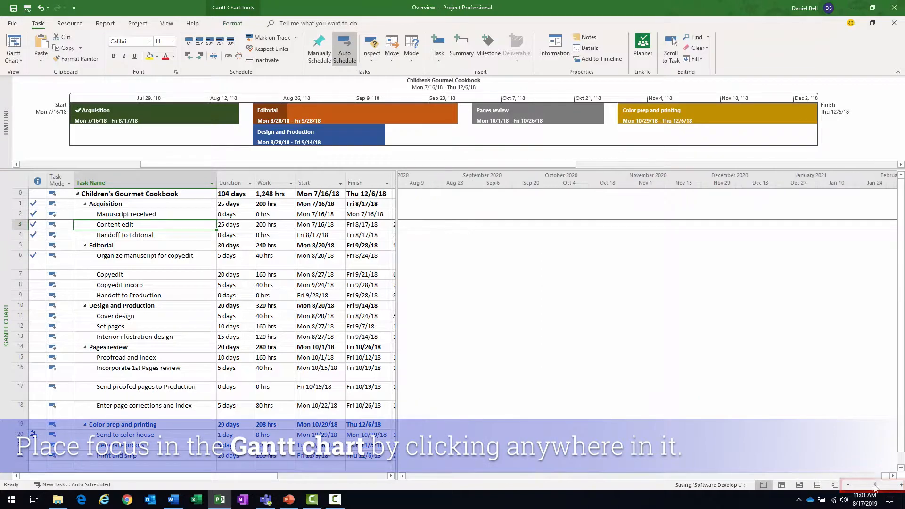
left_click(124, 205)
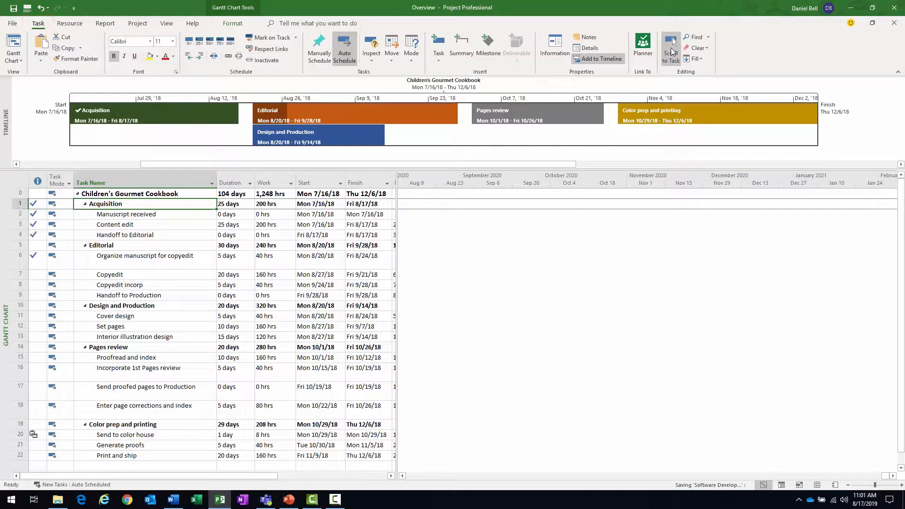
left_click(671, 49)
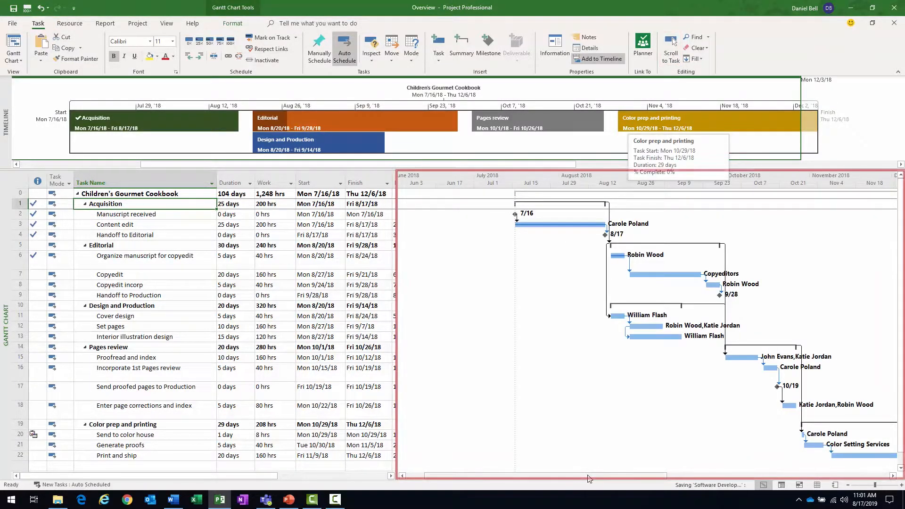
left_click_drag(589, 476, 650, 474)
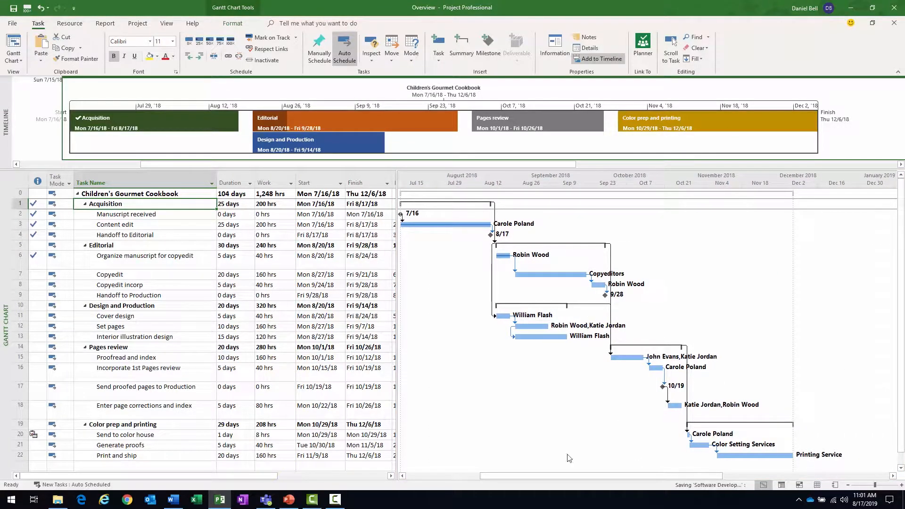
left_click_drag(570, 476, 551, 477)
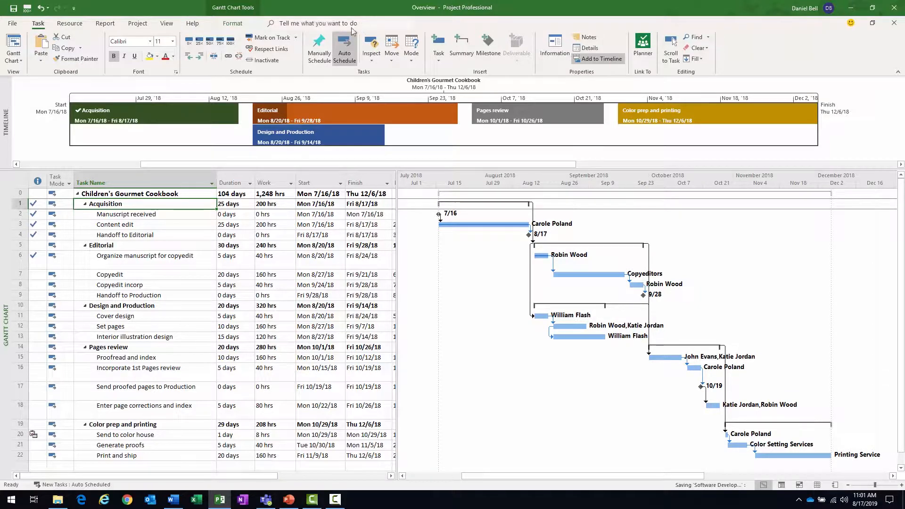
Review the preset and custom time spans in the Gantt chart's Zoom settings, and cancel.
left_click(166, 23)
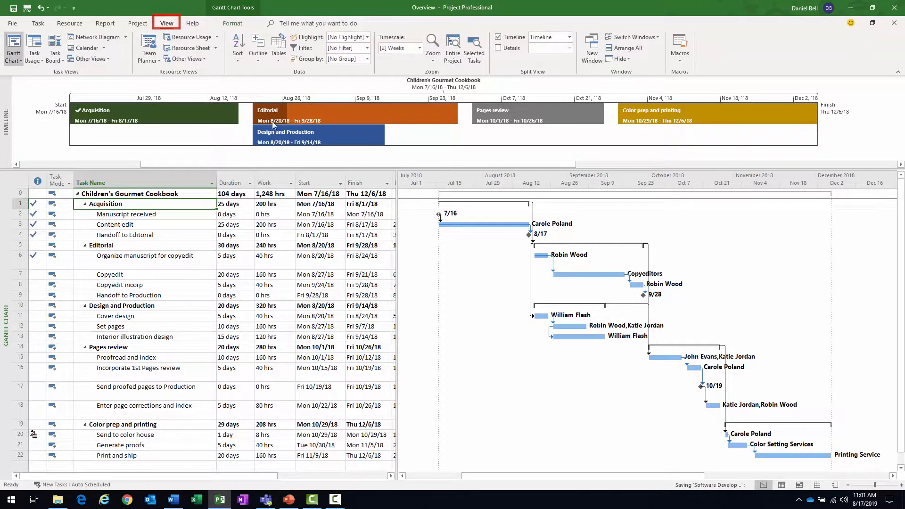
left_click(431, 56)
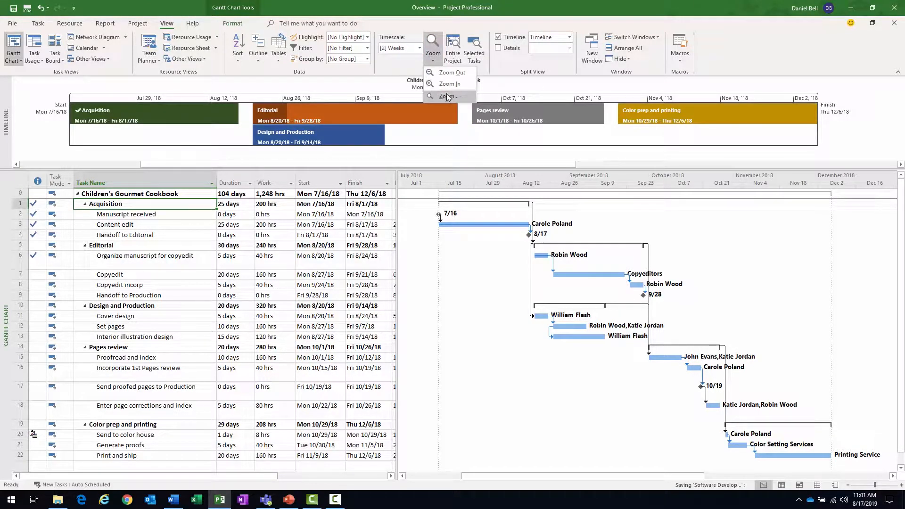
left_click(447, 97)
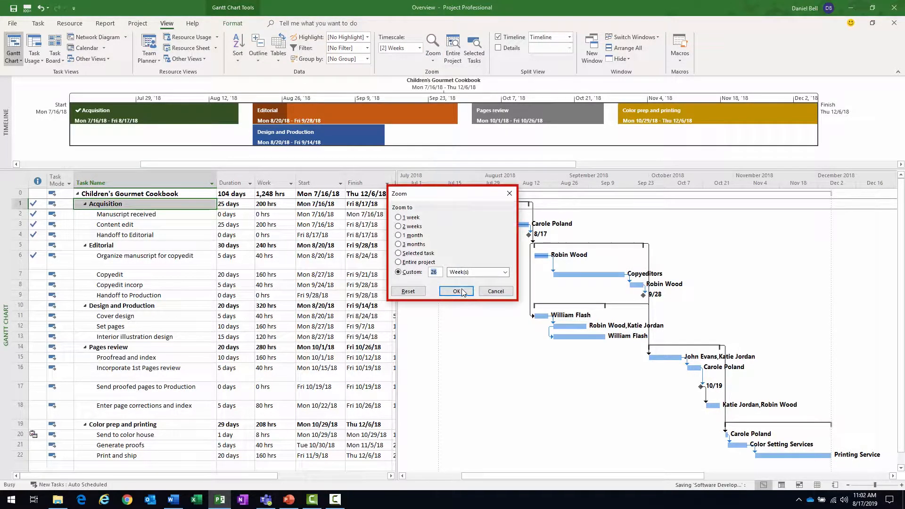
left_click(488, 292)
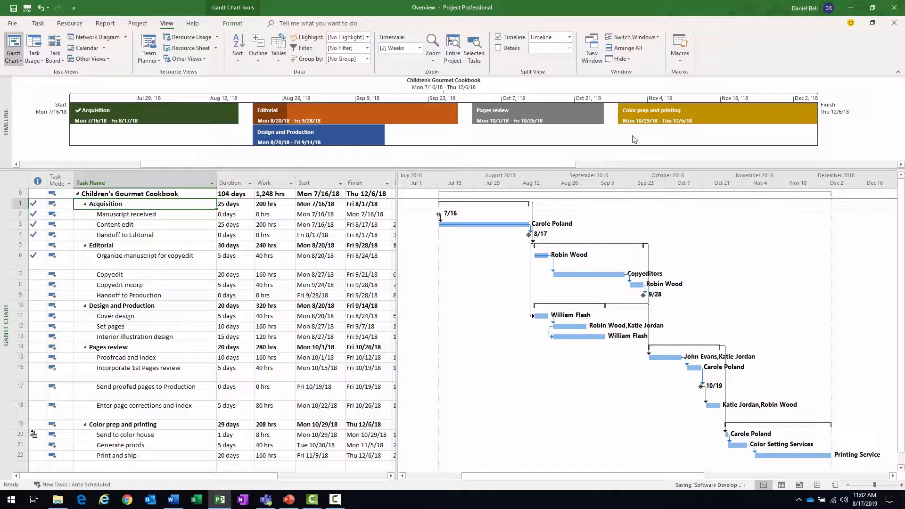
Hide the Timeline and widen the task table to reveal the Predecessors column.
left_click(500, 37)
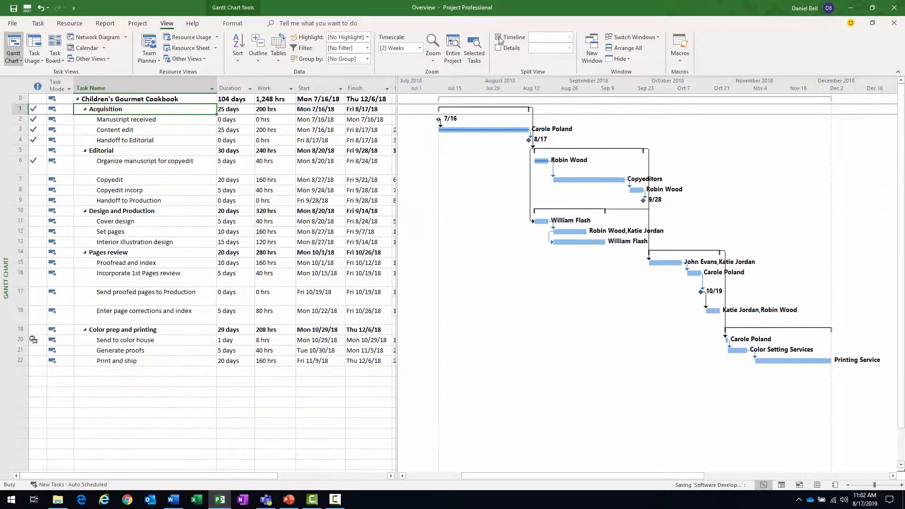
left_click_drag(400, 136, 443, 135)
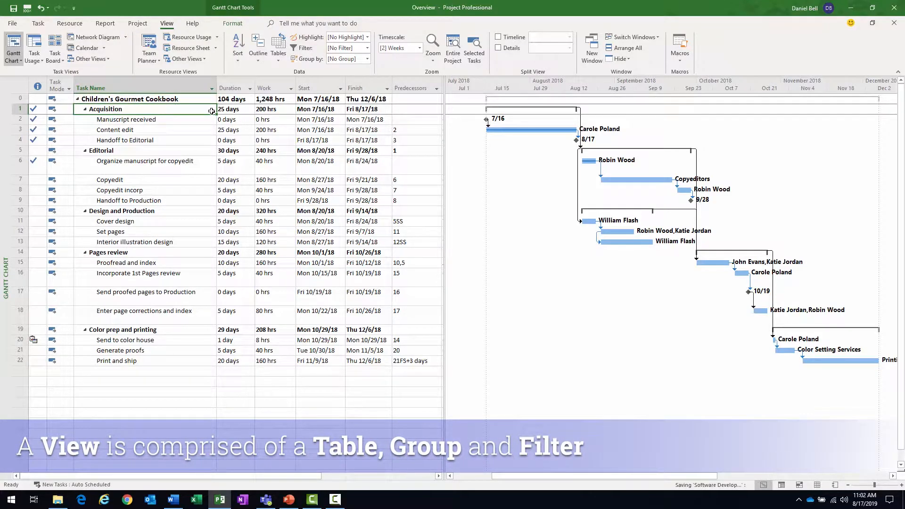
Switch the Gantt Chart view's task table to the built-in Cost table.
left_click(279, 64)
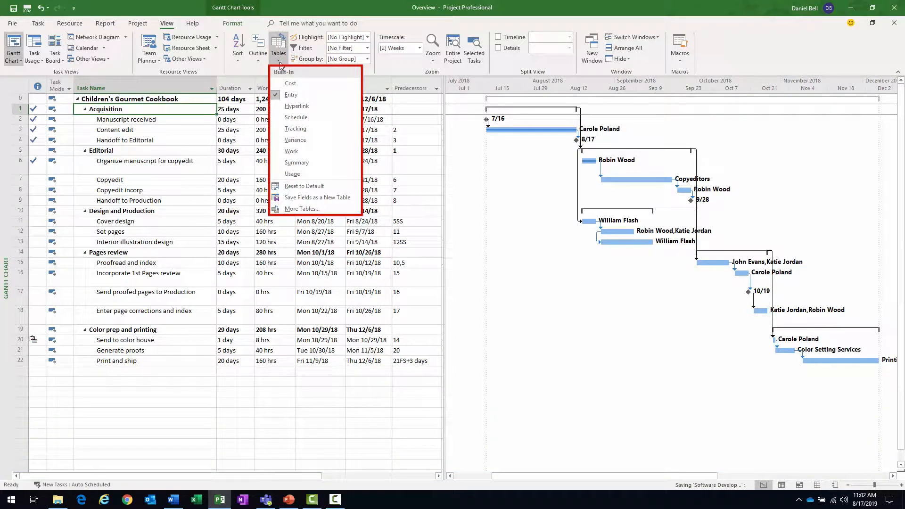
left_click(319, 86)
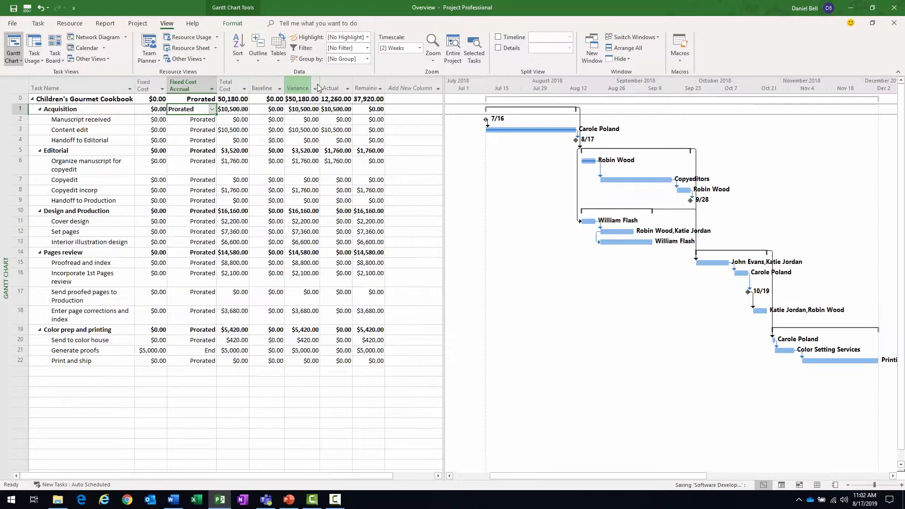
left_click_drag(217, 82, 219, 82)
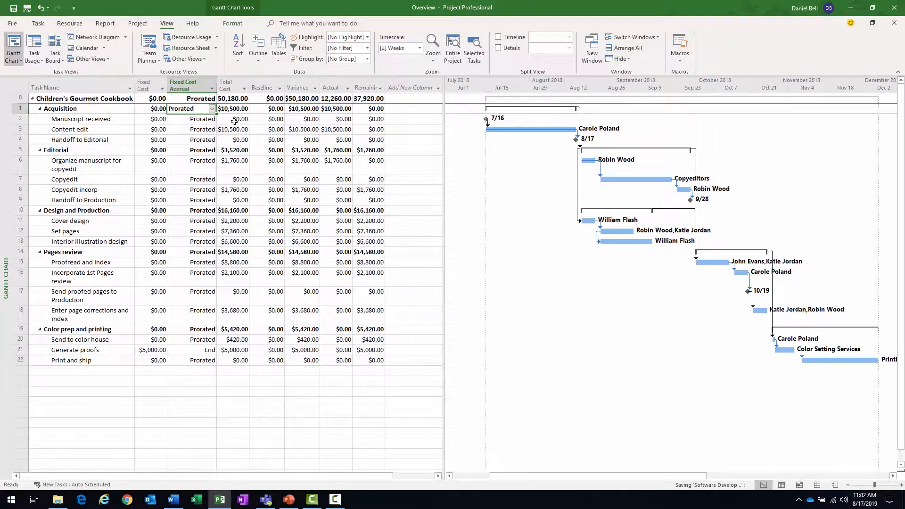
Examine the project summary task's values in the Cost table, from Total Cost across to Remaining.
left_click(209, 137)
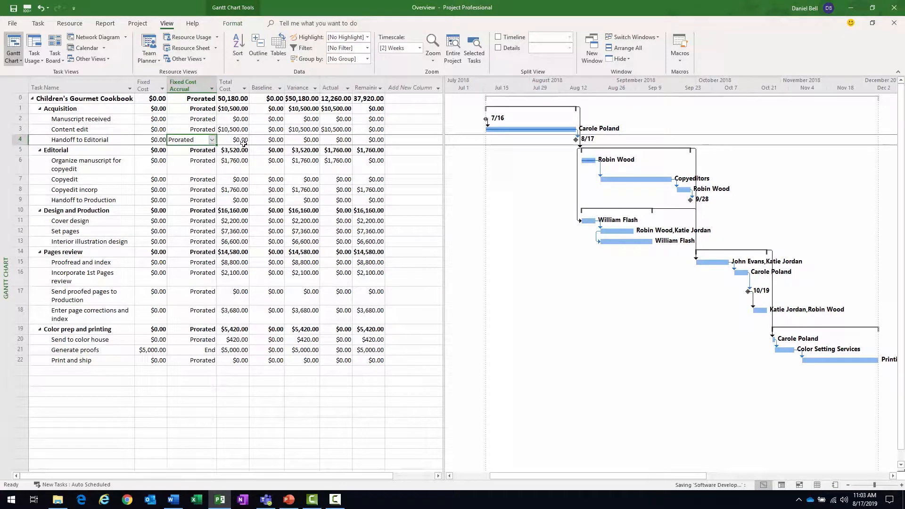
left_click(235, 98)
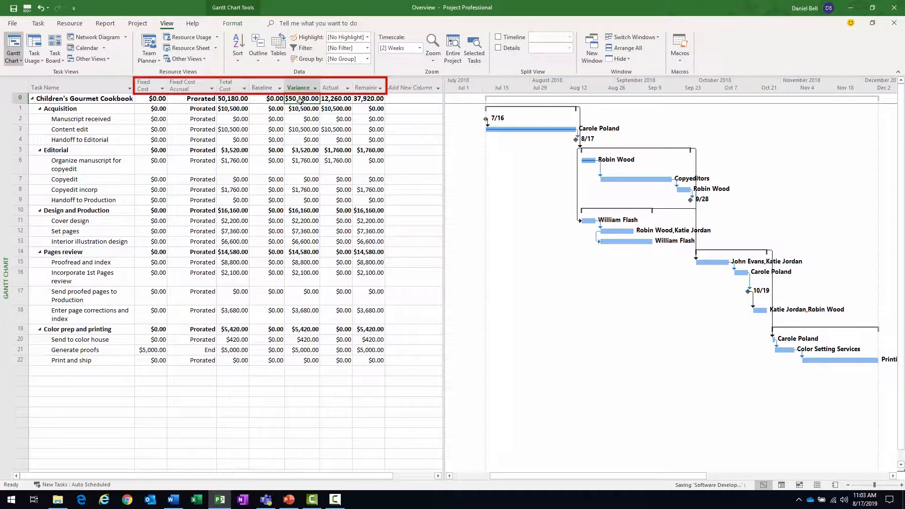
key("Right")
key("Right")
key("Right")
key("Right")
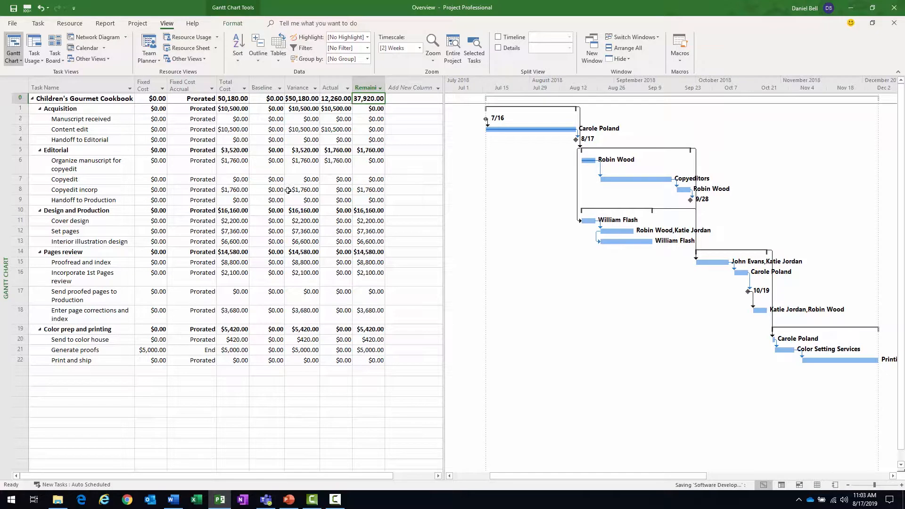
Switch the Gantt Chart's task table to the built-in Tracking table and widen the Task Name column to fit the full task names.
left_click(258, 53)
left_click(284, 59)
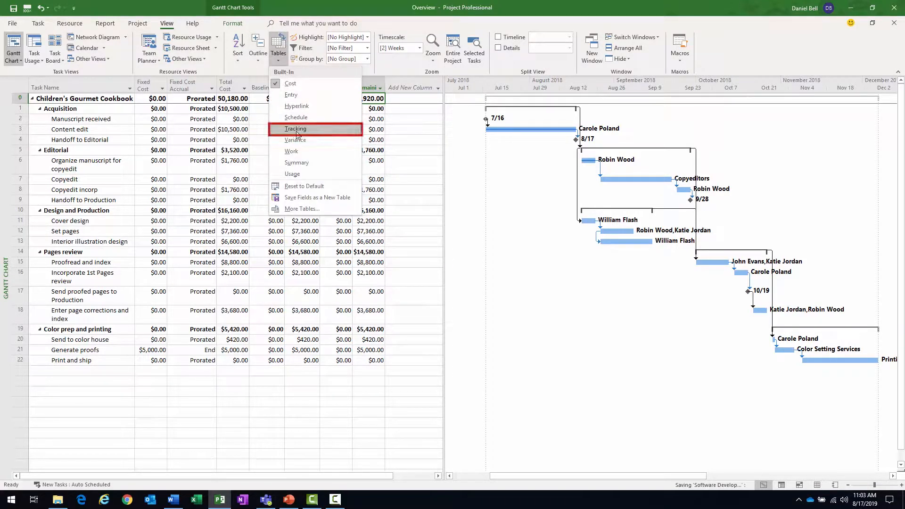
left_click(297, 133)
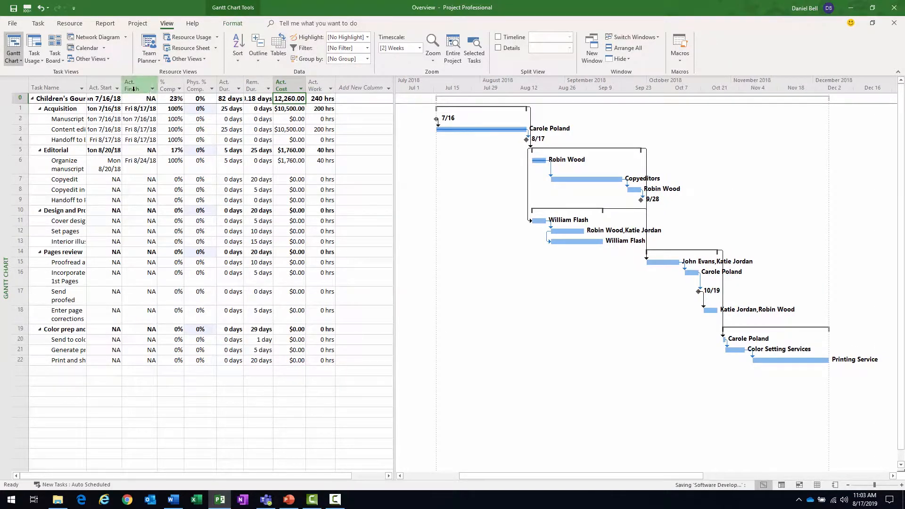
left_click_drag(86, 86, 129, 86)
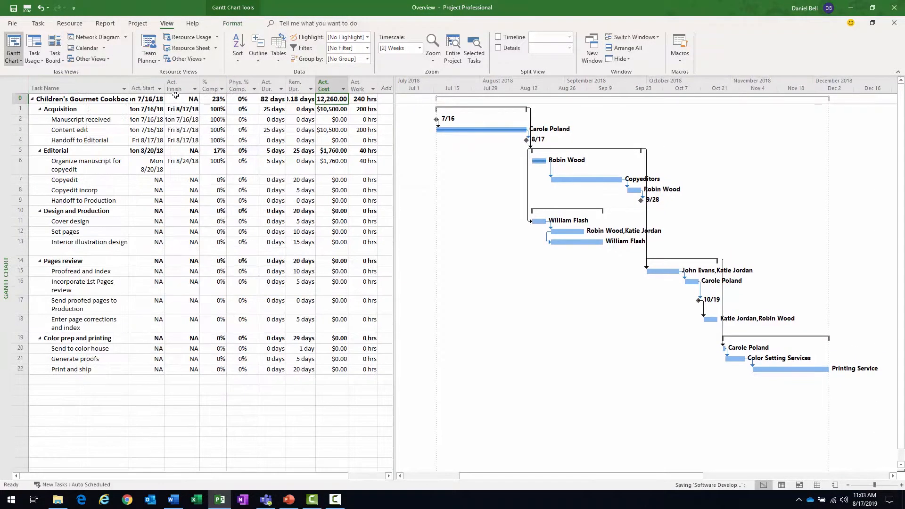
Set the baseline for the entire project and widen the table area to reveal the columns past Act. Work.
left_click(138, 23)
left_click(317, 63)
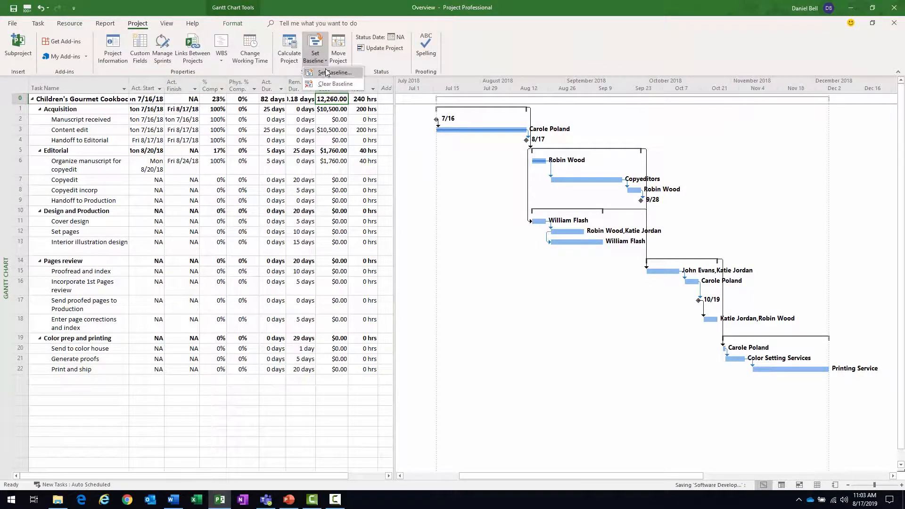
left_click(325, 70)
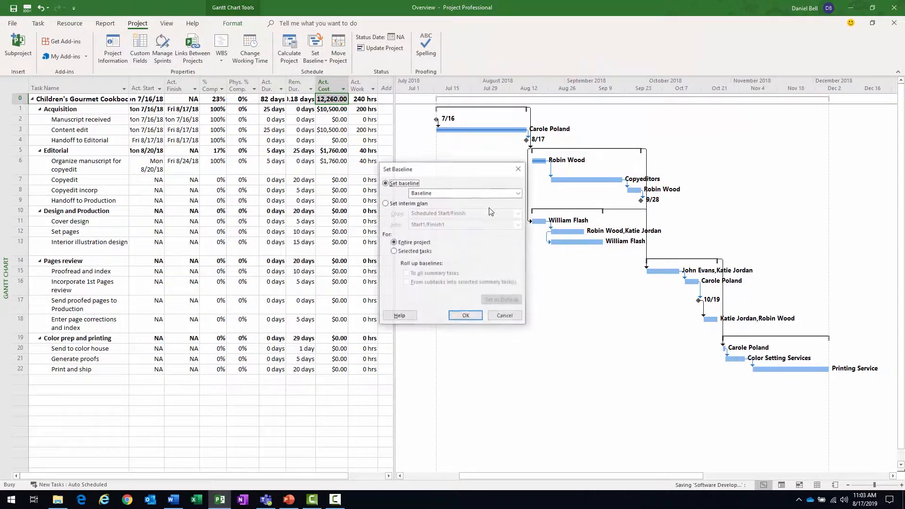
left_click(465, 317)
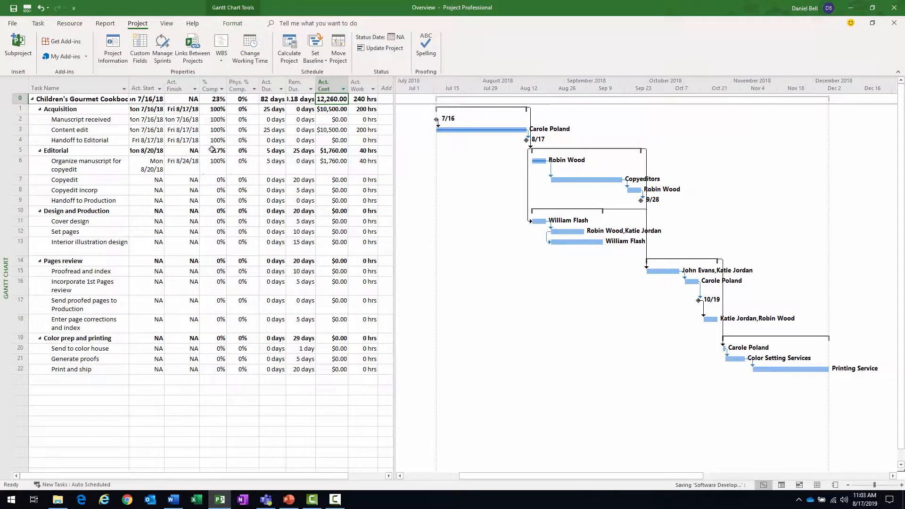
left_click_drag(395, 139, 437, 139)
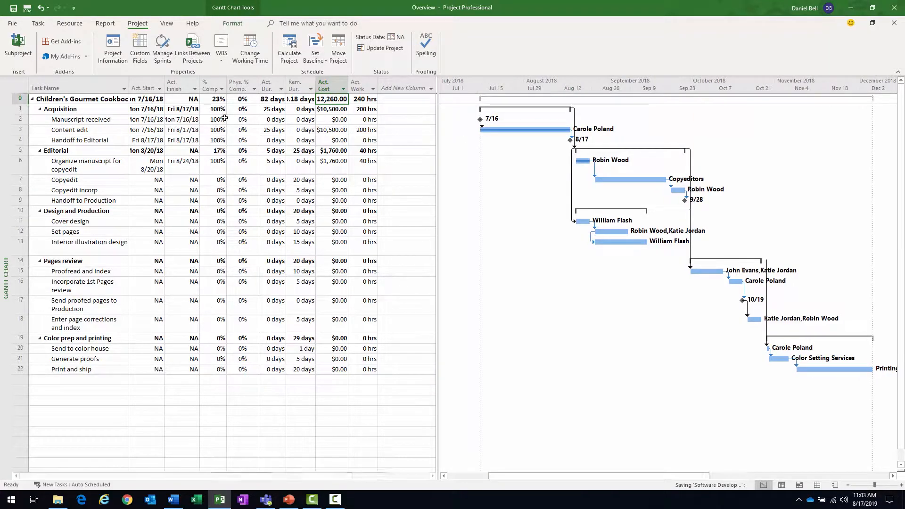
Switch the Gantt Chart's task table from Tracking back to the built-in Entry table.
left_click(162, 24)
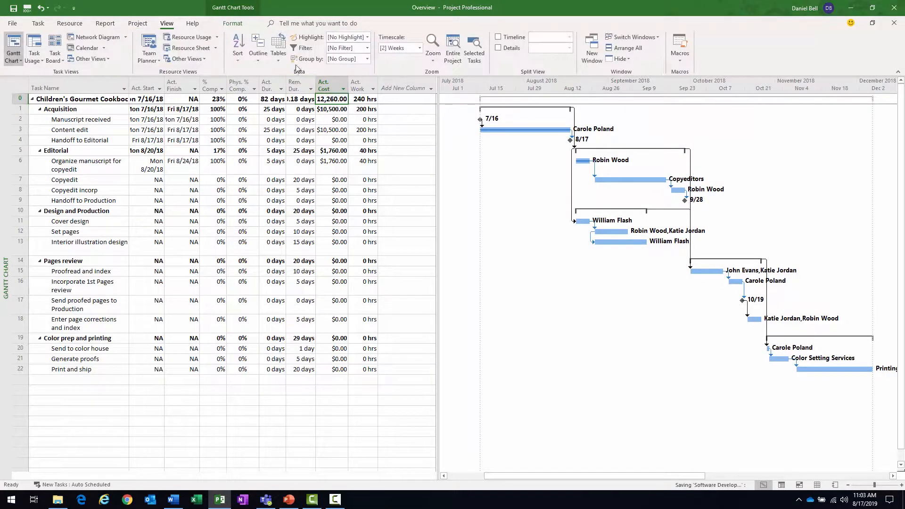
left_click(278, 58)
left_click(296, 129)
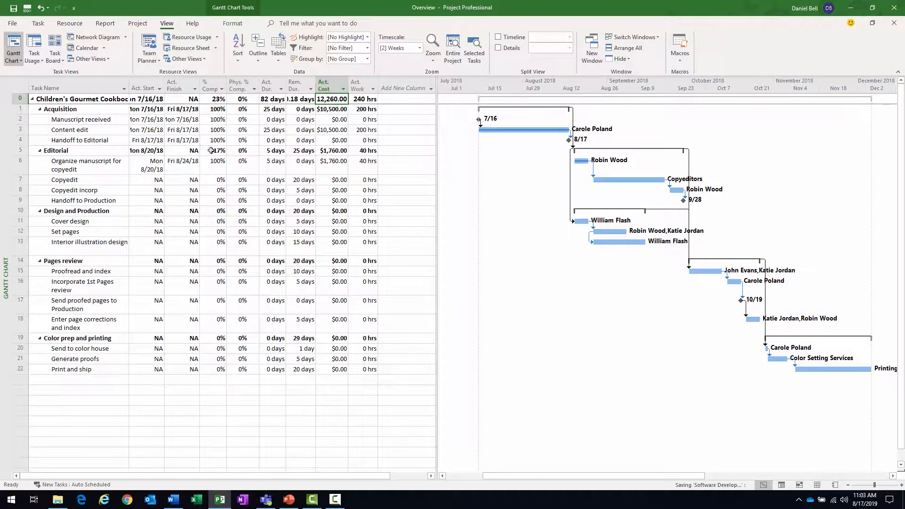
right_click(527, 188)
left_click(512, 176)
left_click(278, 51)
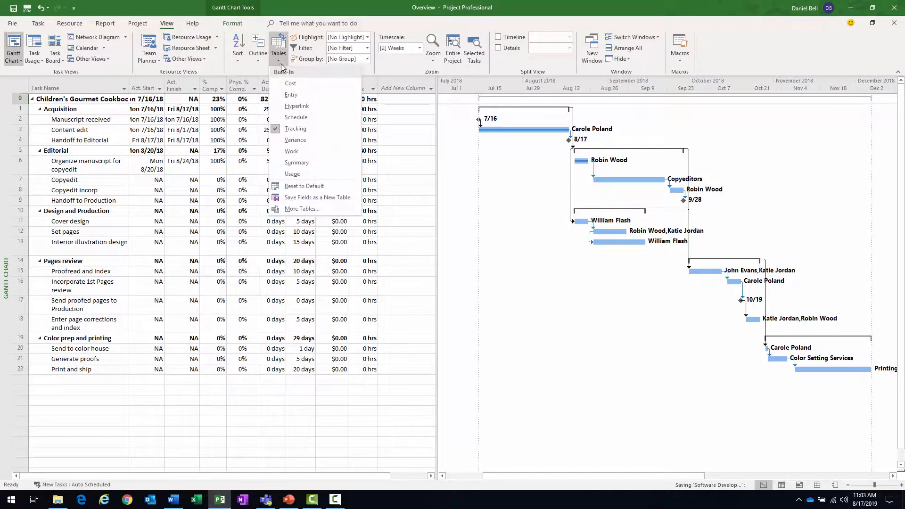
left_click(290, 95)
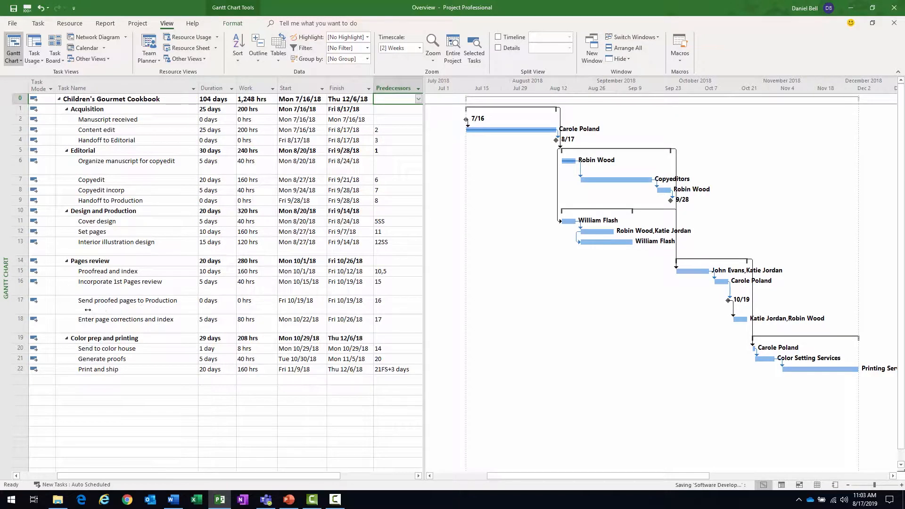
Show the Task Form details for the Set pages task below the Gantt chart and check its resources' baseline costs.
left_click(19, 232)
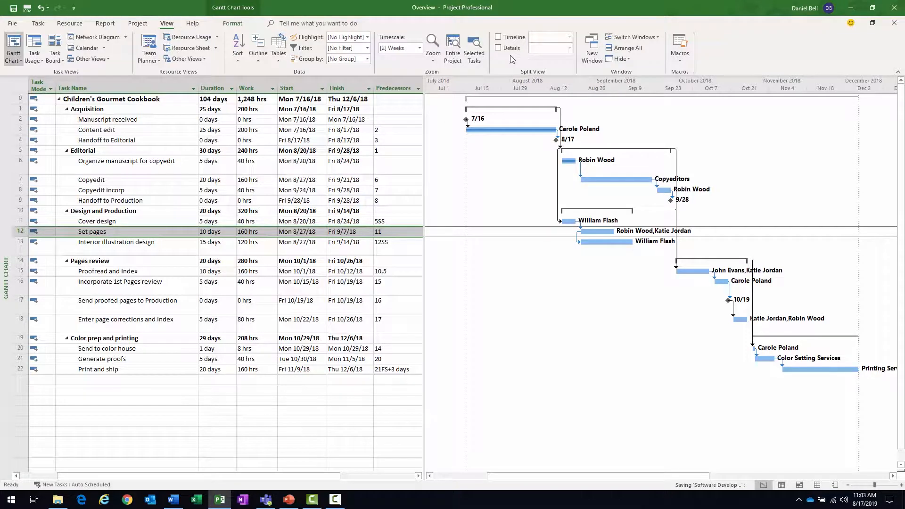
left_click(498, 48)
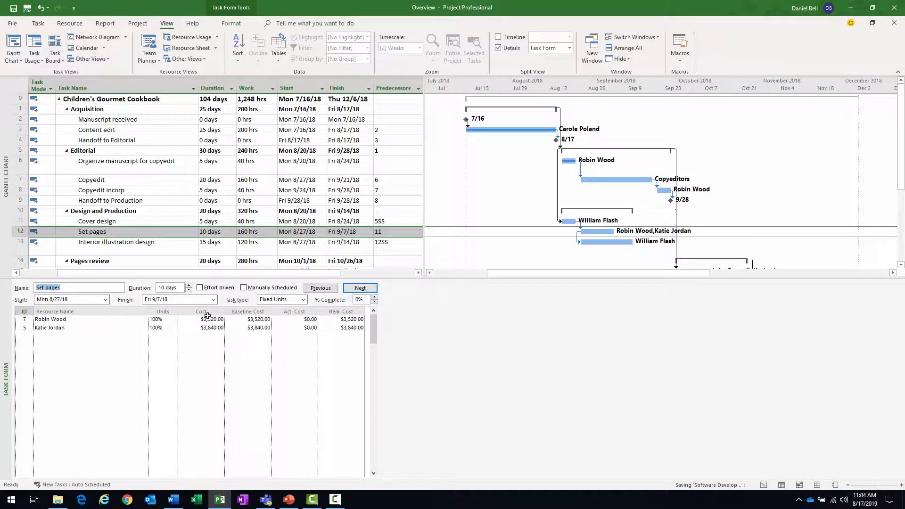
left_click(257, 327)
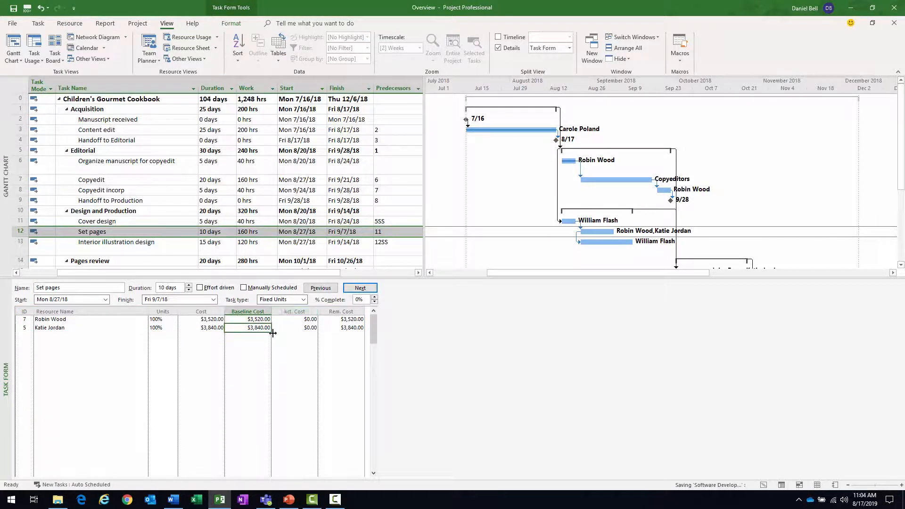
Display Work details in the Task Form and review the Set pages resources' work, baseline work and remaining work.
right_click(439, 297)
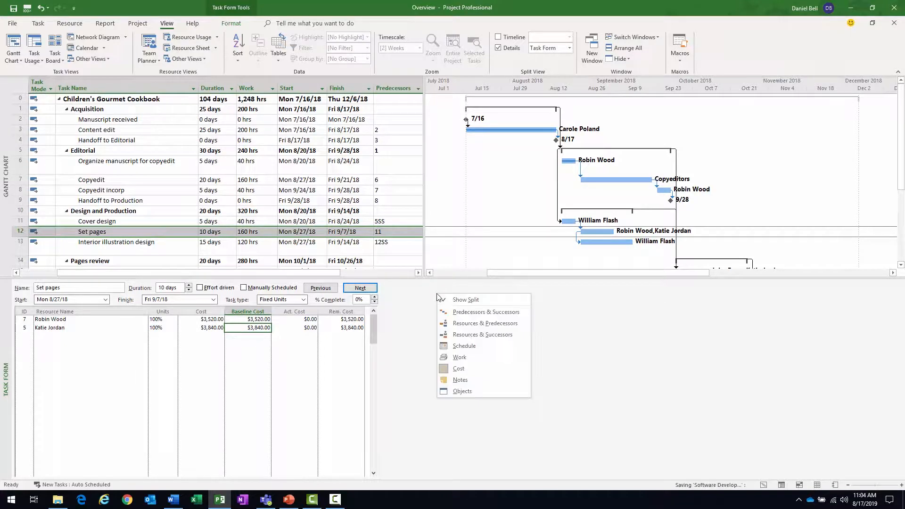
left_click(466, 356)
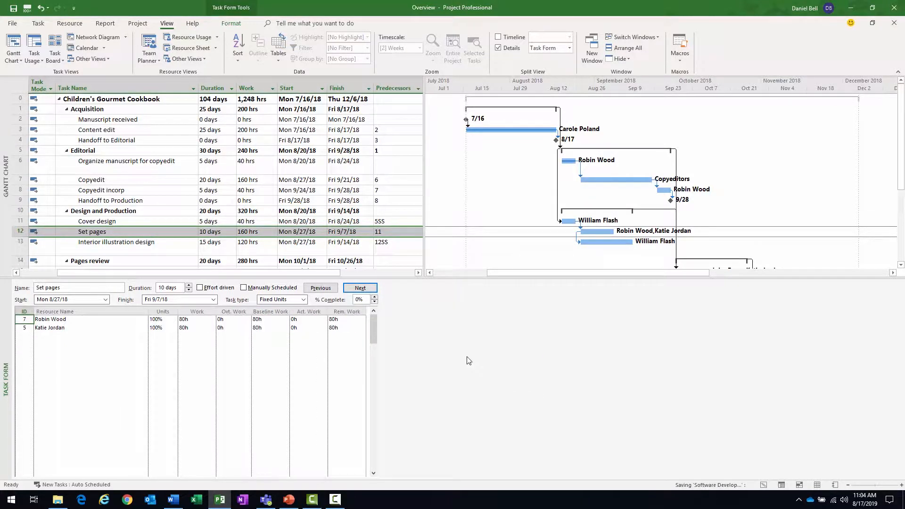
left_click(189, 321)
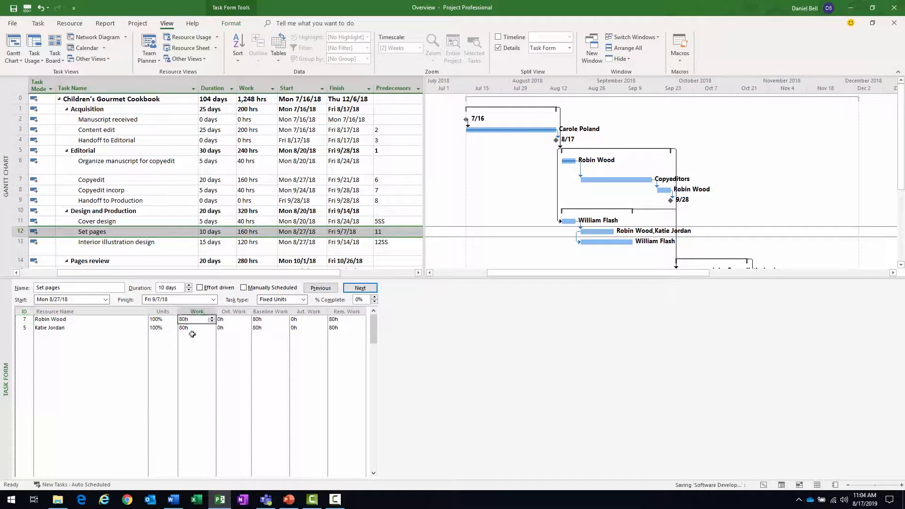
left_click(191, 329)
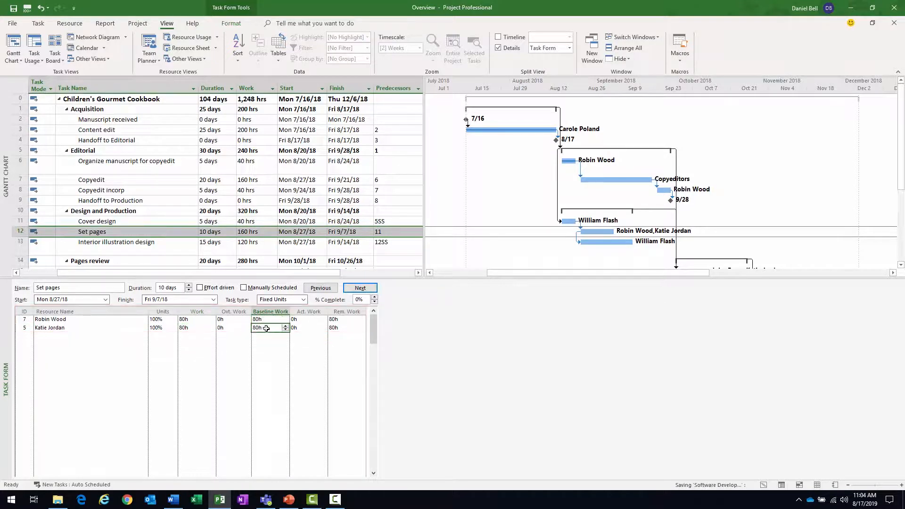
left_click(338, 320)
left_click(345, 328)
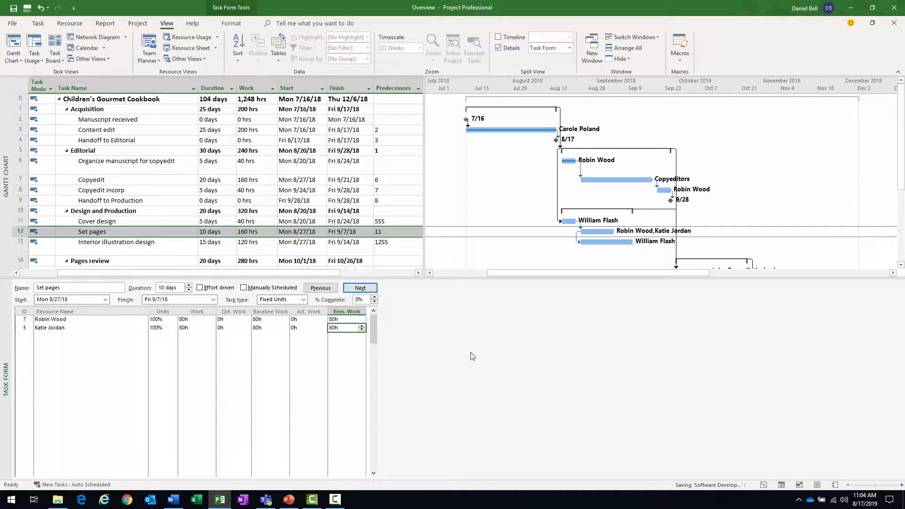
Remove the Task Form split and switch to the Resource Usage view.
right_click(430, 329)
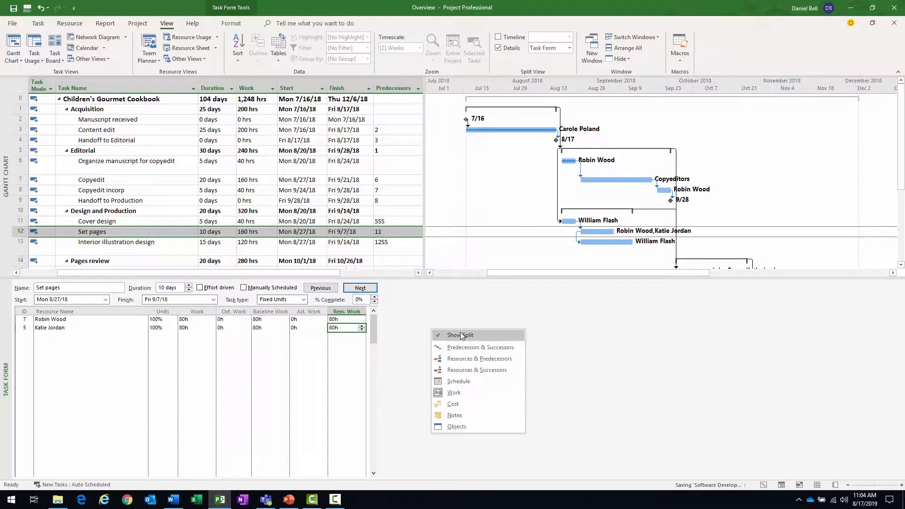
left_click(444, 331)
left_click(189, 38)
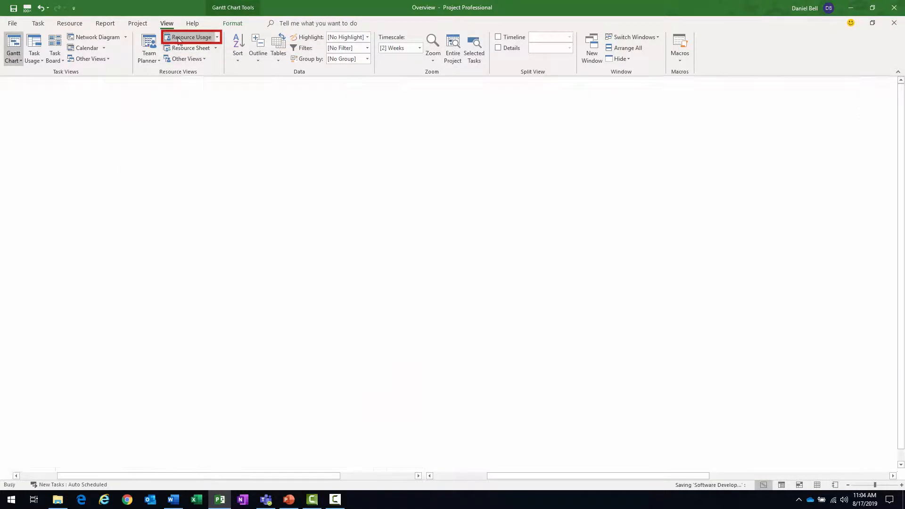
Widen the Resource Name column to show the full assignment names and fit the table area to its last column.
left_click_drag(194, 140, 359, 128)
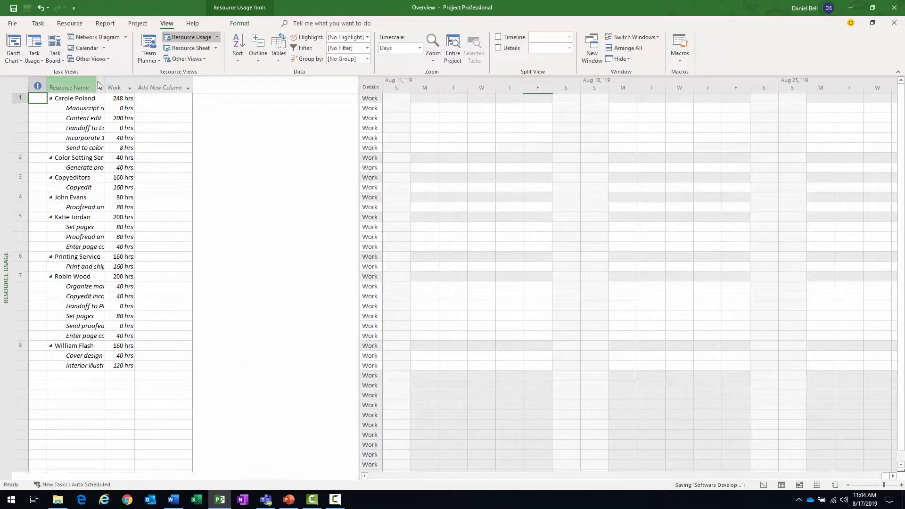
left_click_drag(106, 82, 217, 81)
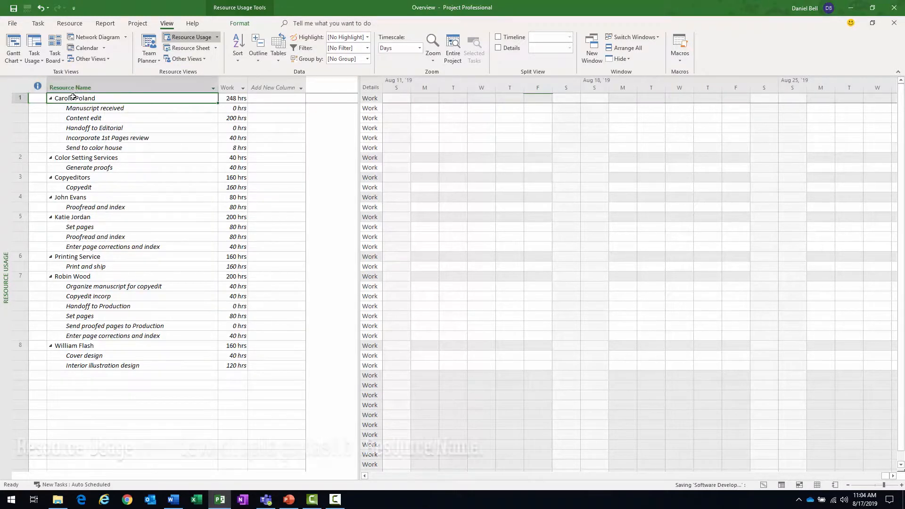
left_click_drag(78, 106, 84, 146)
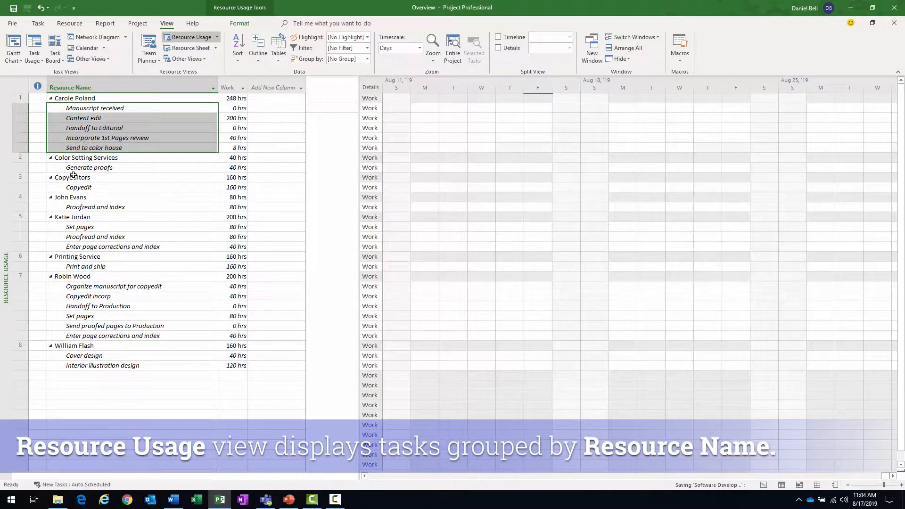
left_click_drag(358, 199, 306, 210)
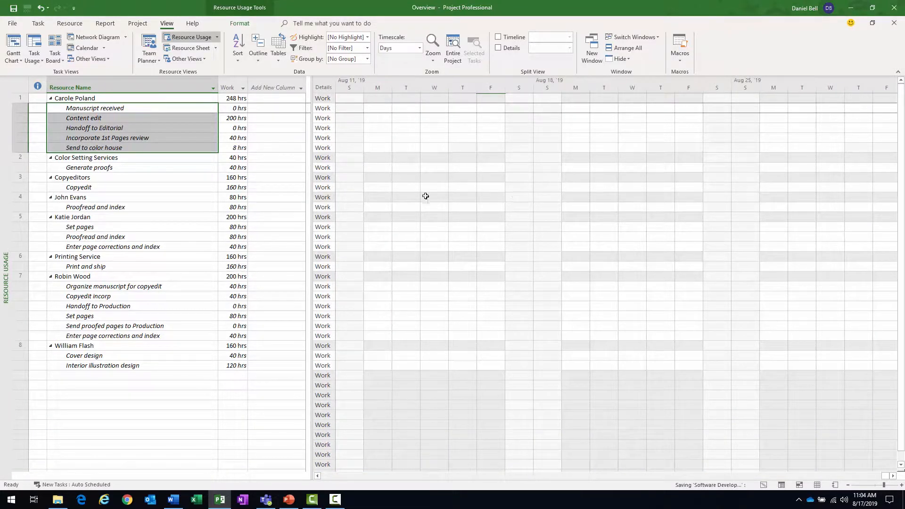
Bring the scheduled hours of the Organize manuscript for copyedit assignment into view in the Resource Usage timesheet.
left_click(133, 278)
left_click(134, 287)
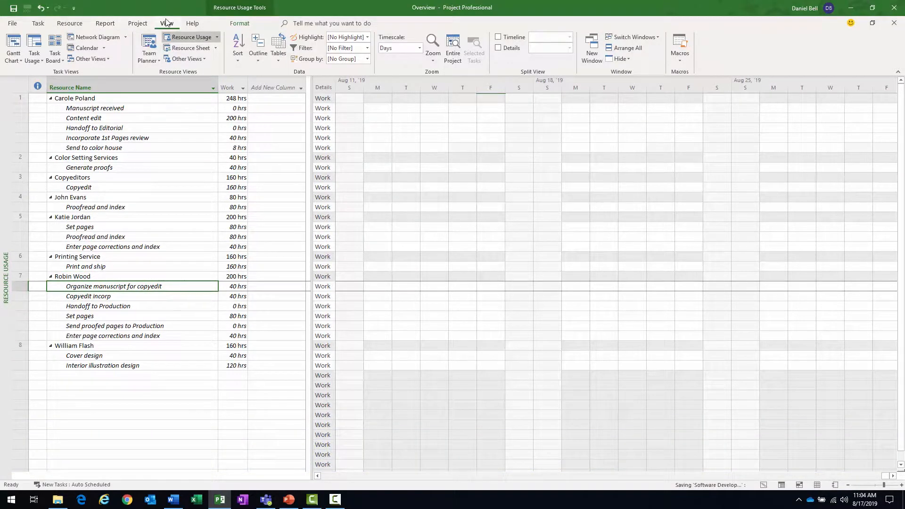
left_click(38, 23)
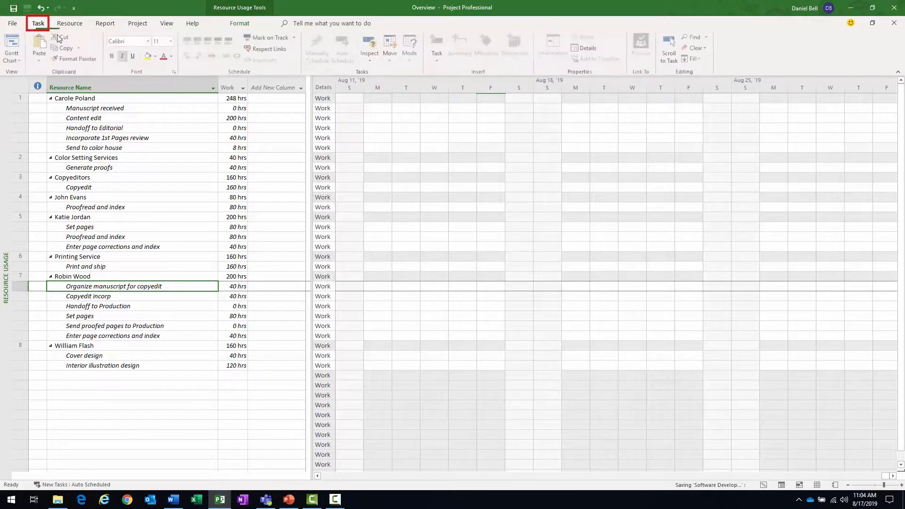
left_click(672, 45)
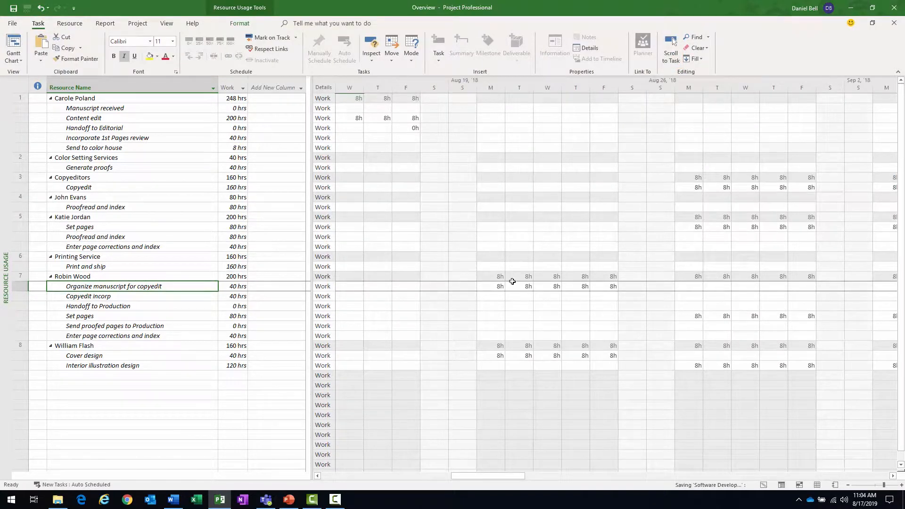
Examine the daily work hours of resources 7 and 8 in the weeks of Aug 19 and Aug 26, '18.
mouse_move(501, 277)
left_mouse_down()
mouse_move(751, 375)
mouse_move(828, 366)
left_mouse_up()
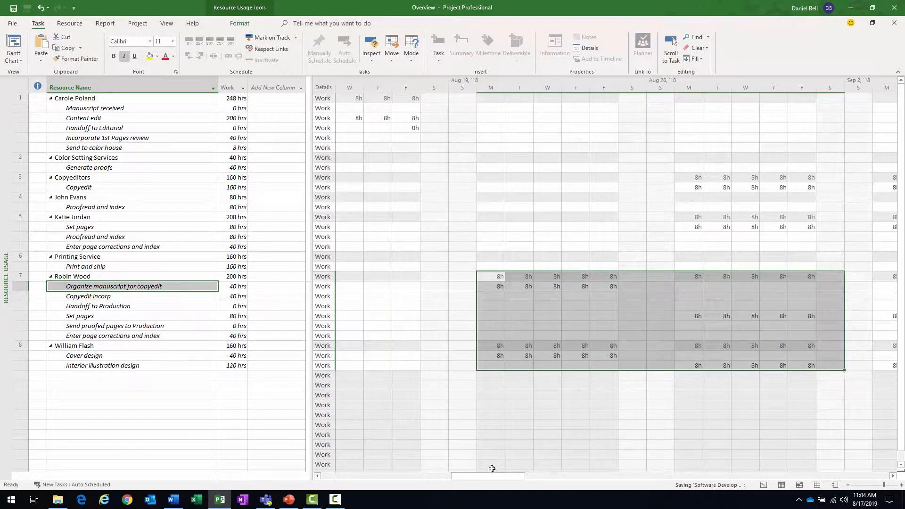
left_click_drag(478, 476, 491, 476)
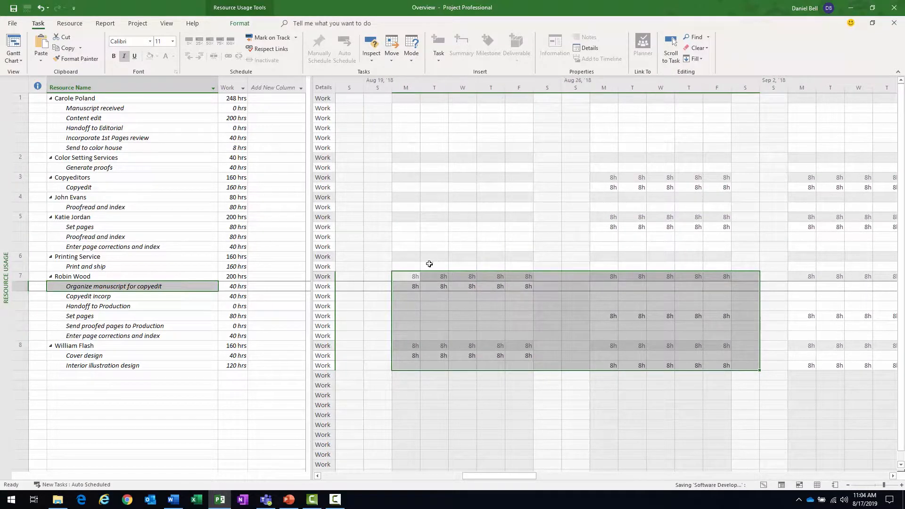
left_click(417, 274)
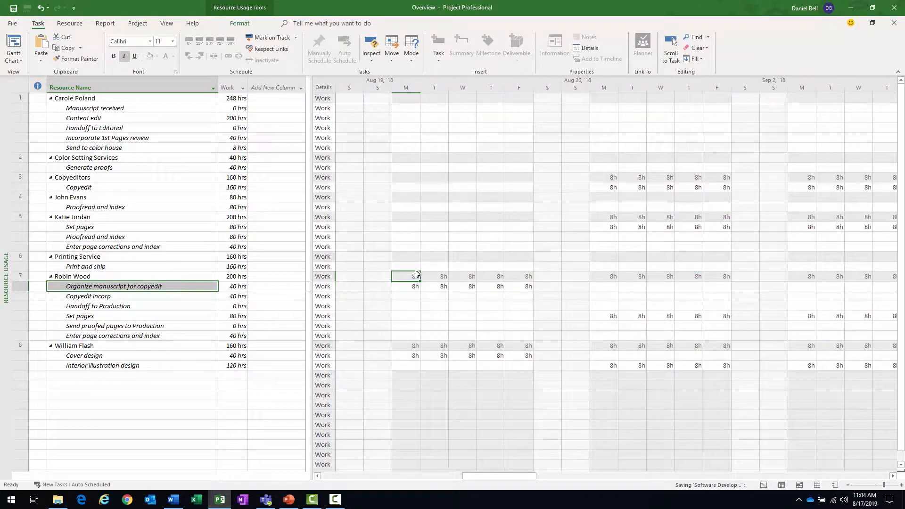
Add Cost details to the Resource Usage timesheet and bring the rows of resources 7 and 8 into view.
right_click(413, 210)
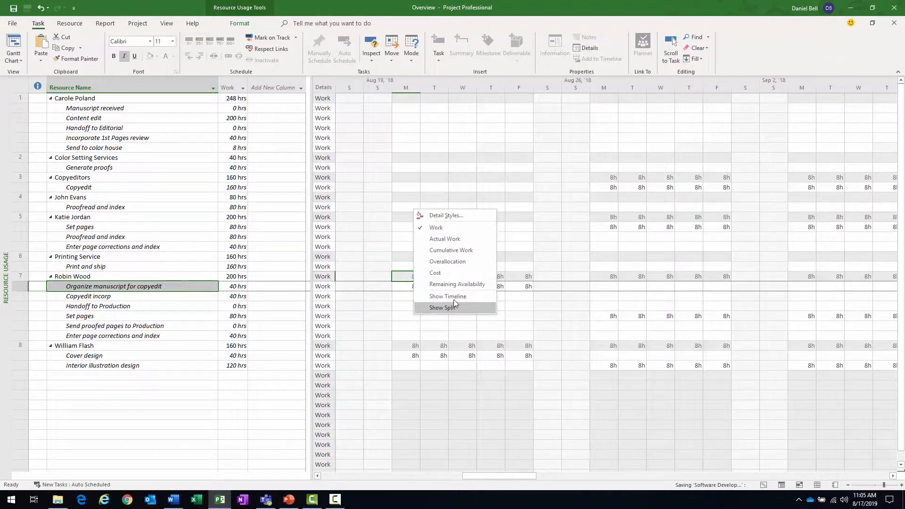
left_click(445, 273)
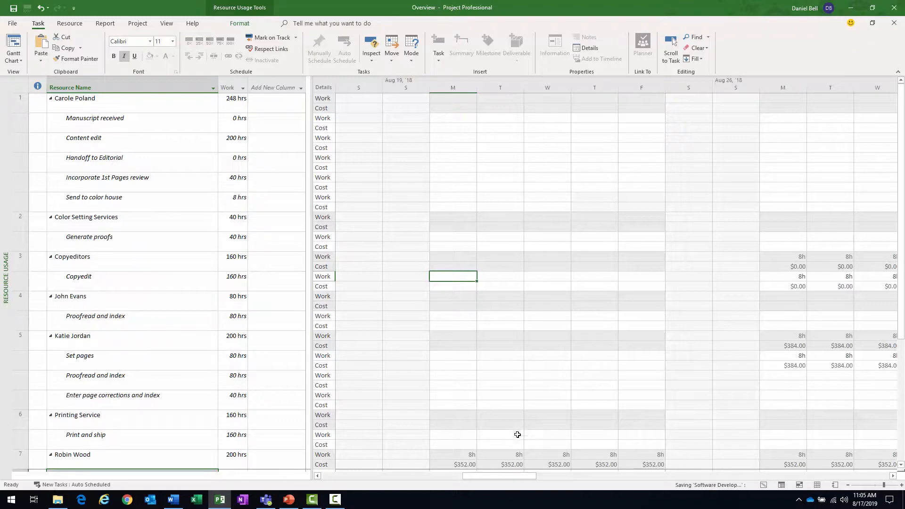
scroll(521, 390, "down", 5)
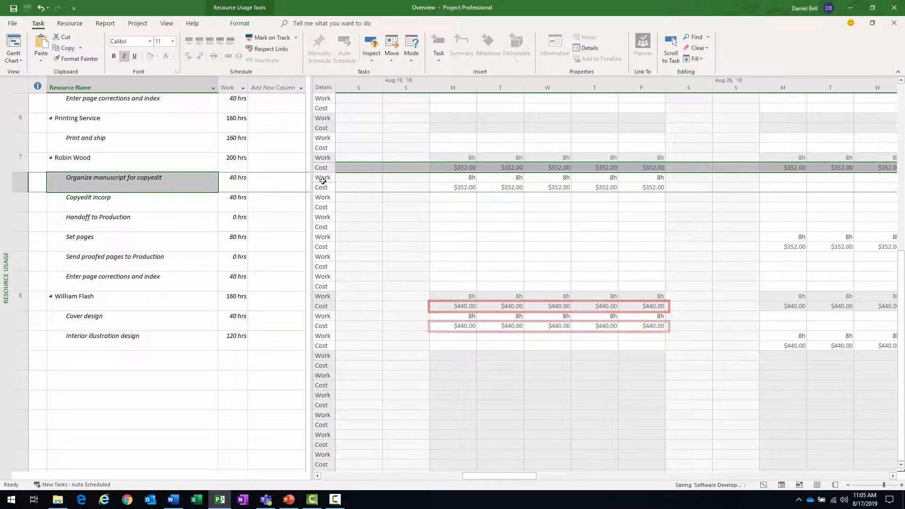
Go through resource 7's daily Work and Cost cells for Monday to Friday in the week of Aug 19, '18.
left_click(466, 159)
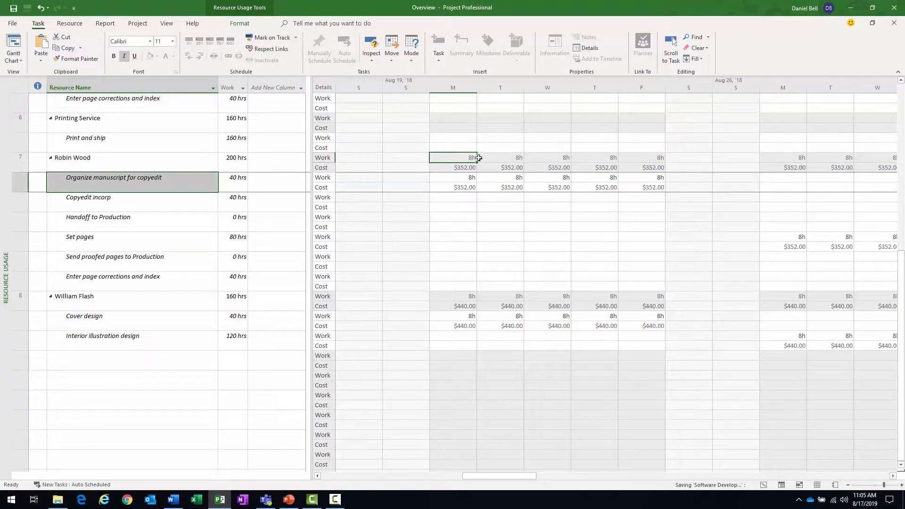
left_click(484, 158)
left_click(555, 157)
left_click(592, 158)
left_click(644, 150)
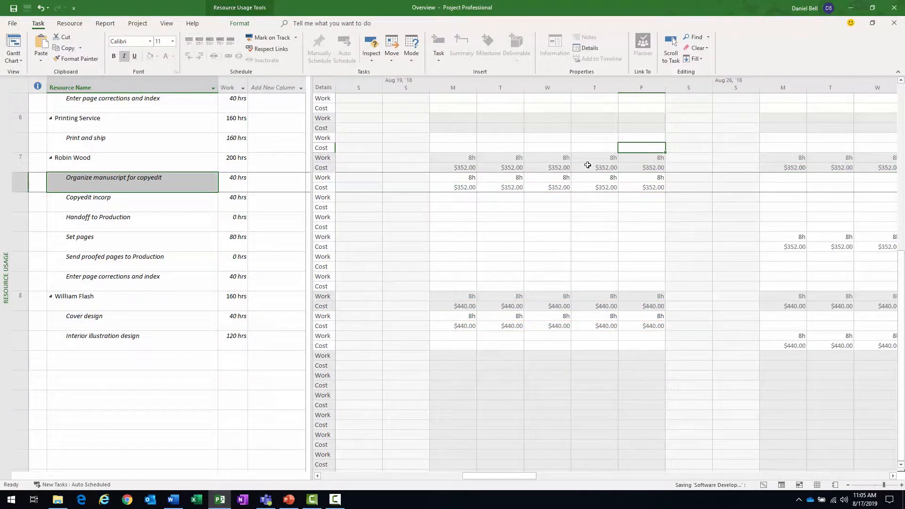
left_click(467, 159)
left_click(468, 168)
left_click(504, 168)
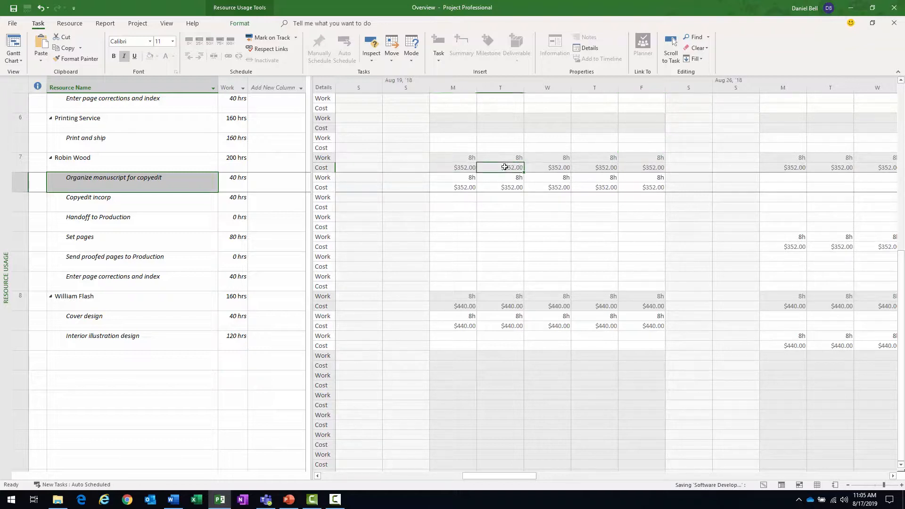
left_click(551, 168)
left_click(590, 167)
left_click(634, 169)
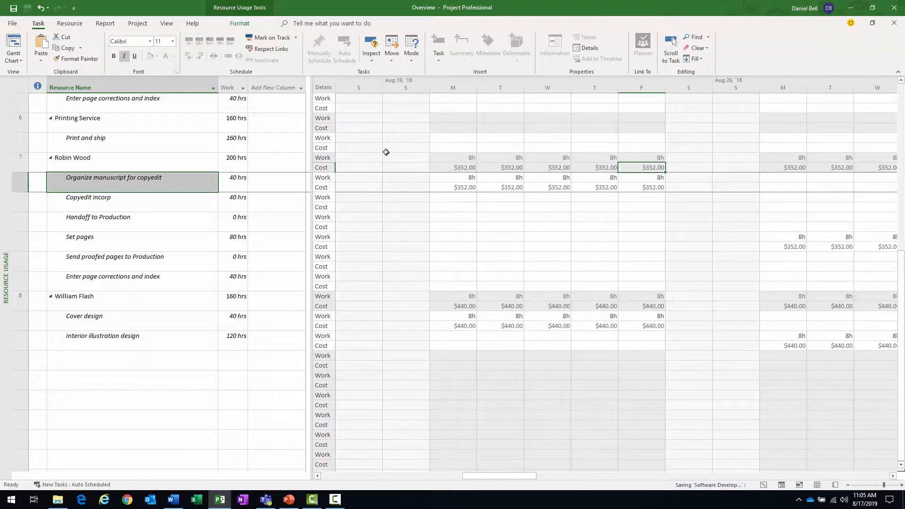
Show only Cost details in the Resource Usage timesheet and switch it back to Work details only.
right_click(418, 150)
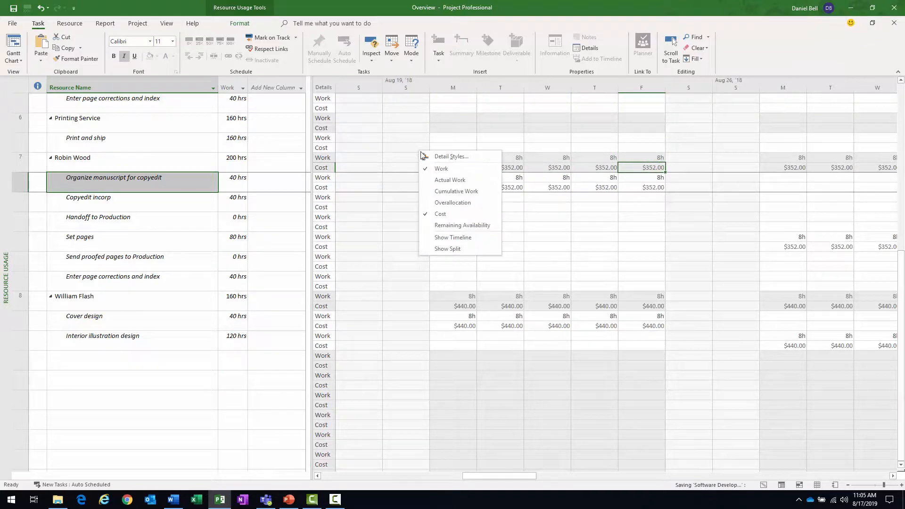
left_click(439, 169)
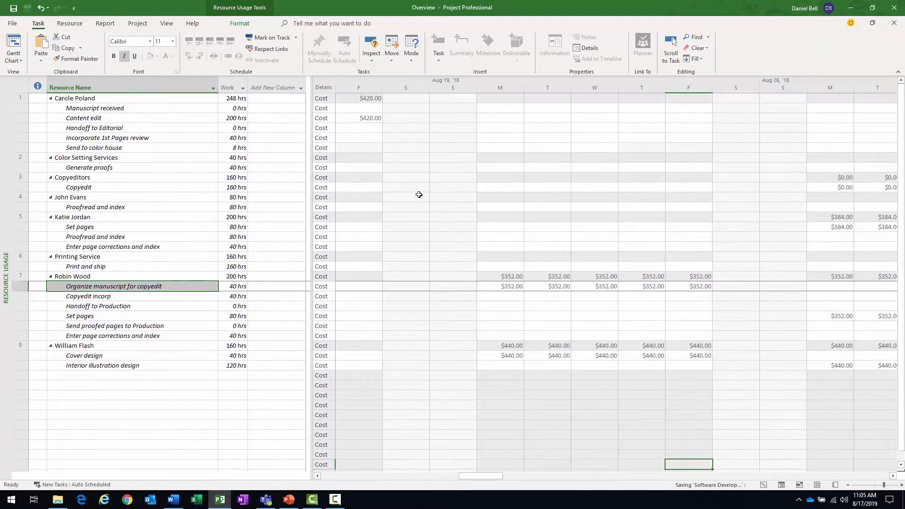
right_click(418, 194)
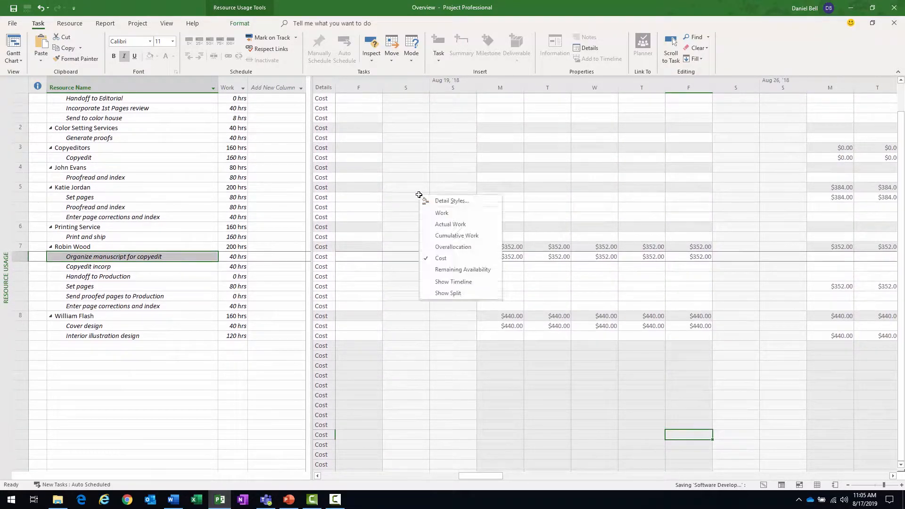
left_click(443, 213)
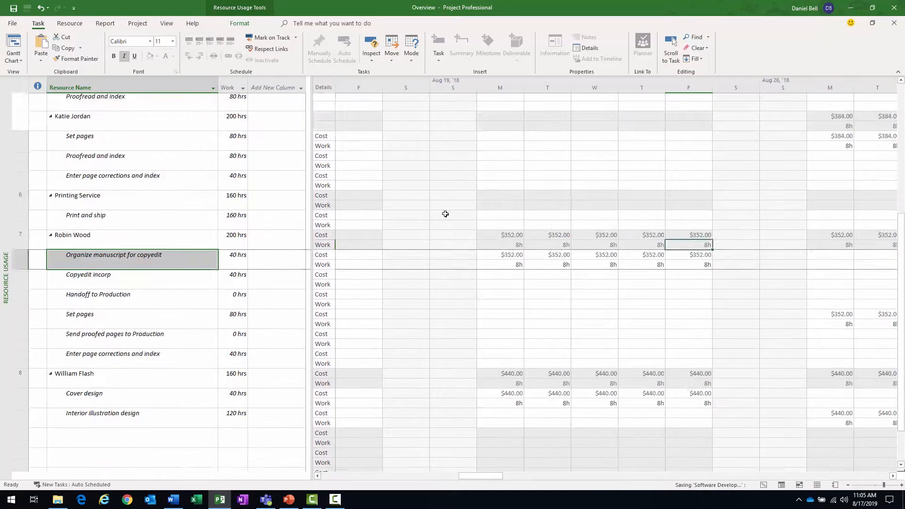
right_click(445, 214)
left_click(471, 281)
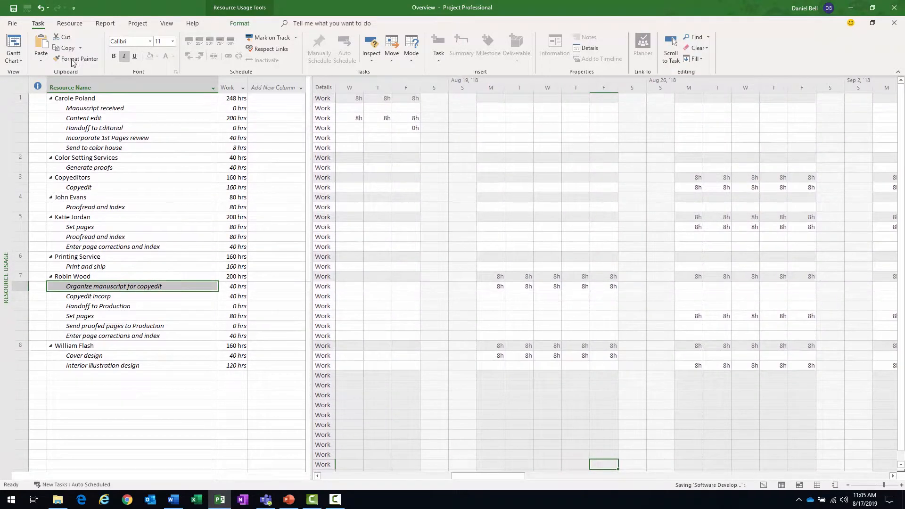
Switch to the Task Usage view and widen the Task Name column to show the full task names.
left_click(167, 24)
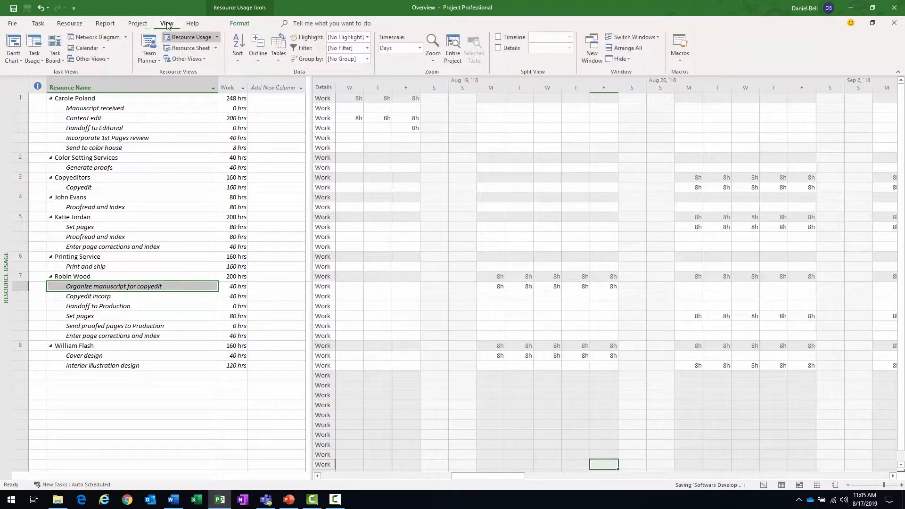
left_click(34, 51)
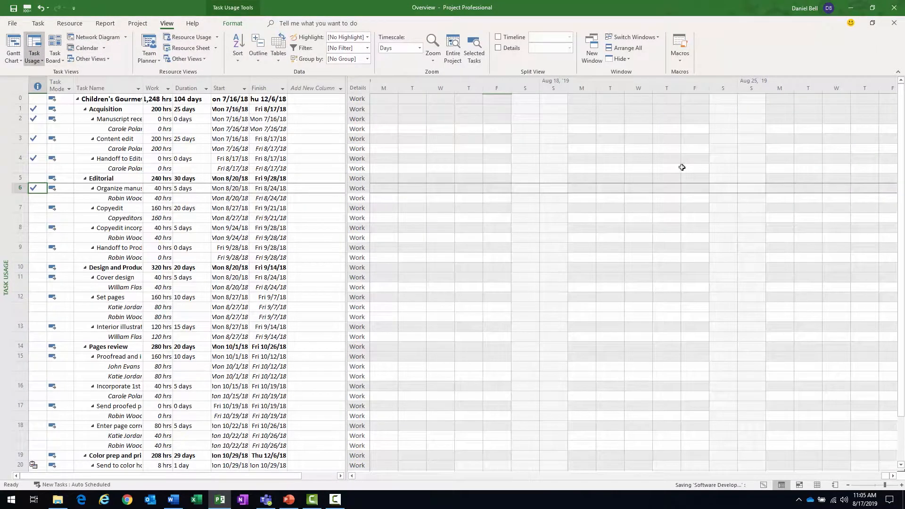
left_click_drag(143, 89, 236, 96)
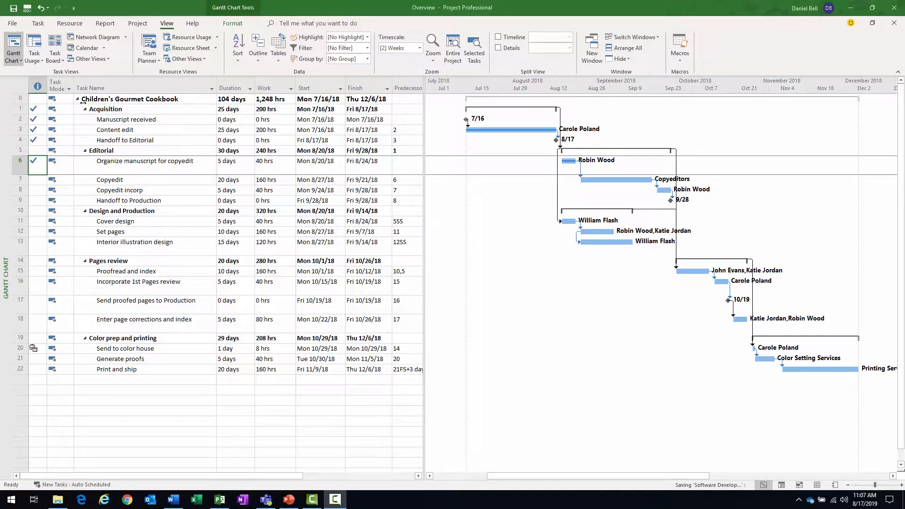
Open the Project Overview dashboard report.
left_click(105, 23)
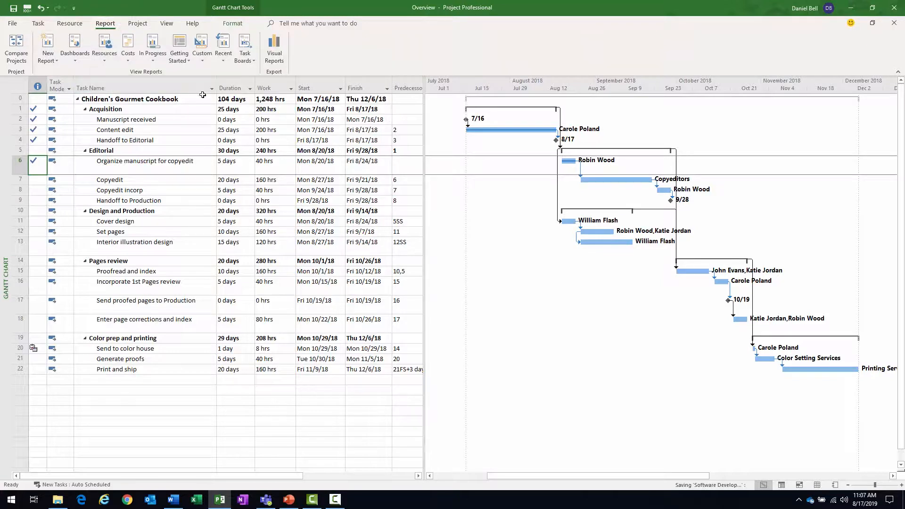
left_click(74, 60)
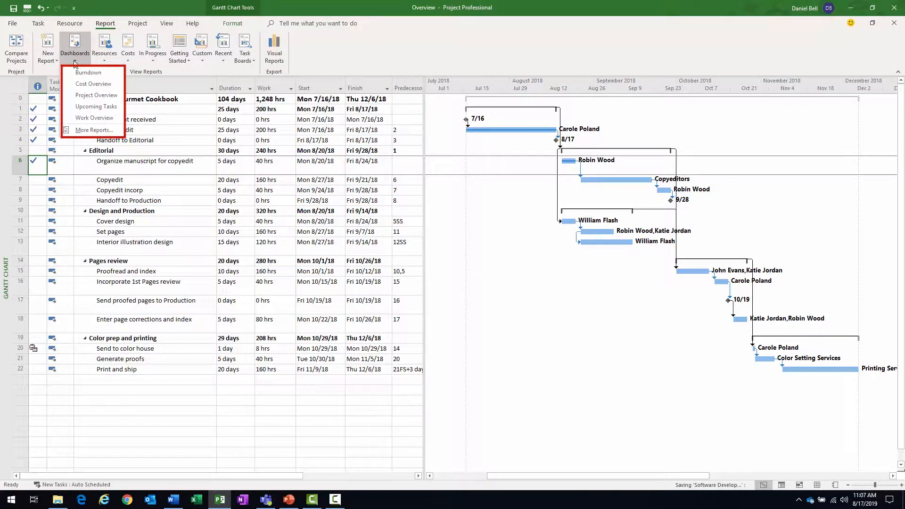
left_click(97, 95)
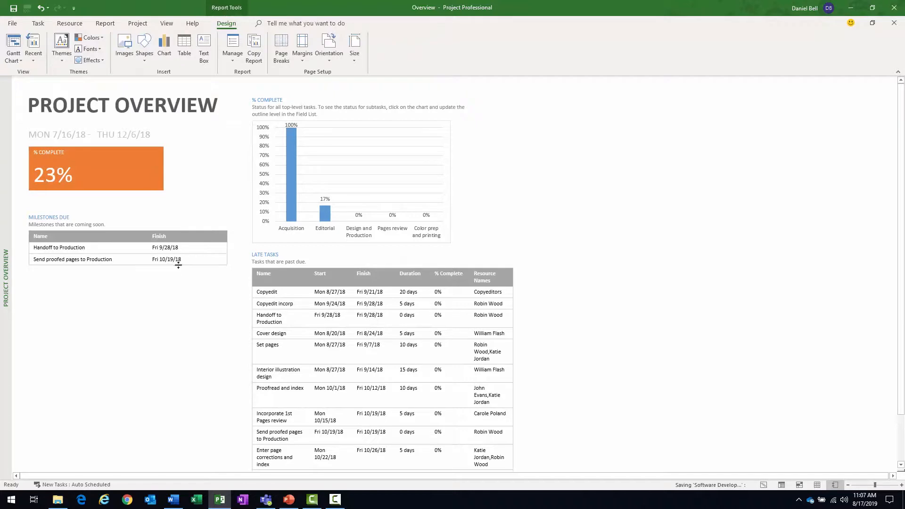
Check the print preview of the Project Overview report and return to the report.
left_click(12, 23)
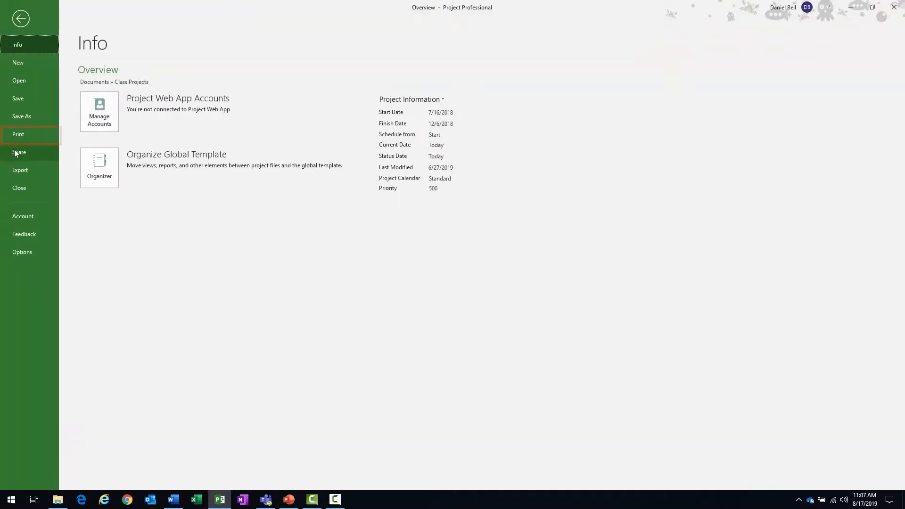
left_click(24, 134)
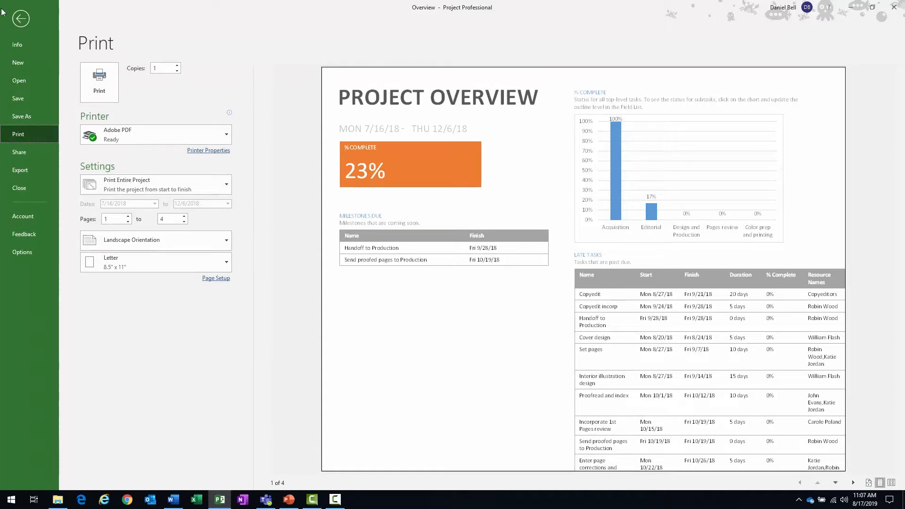
left_click(21, 19)
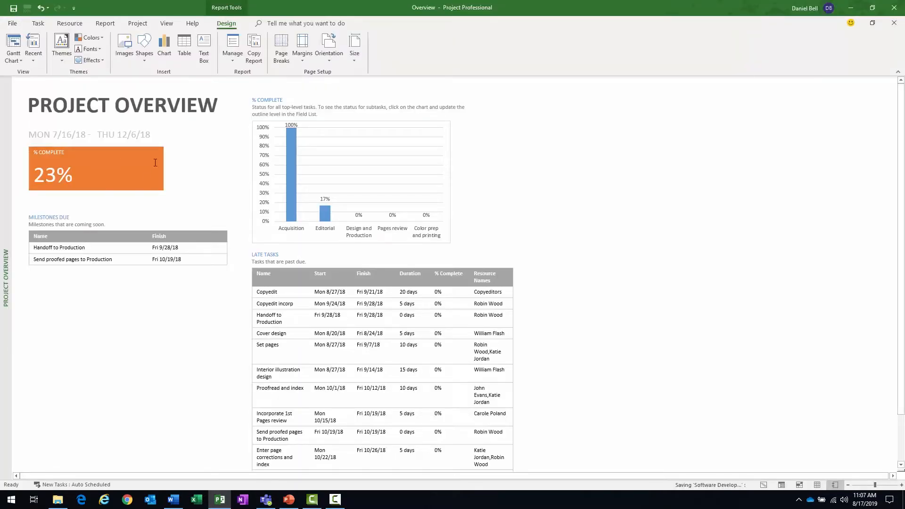
Split the window to show the Gantt Chart as the details view below the Project Overview report.
left_click(167, 24)
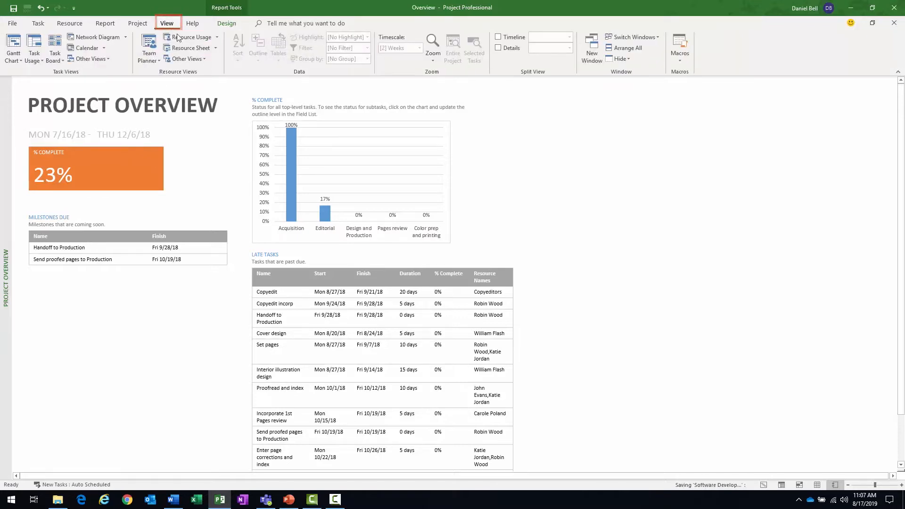
left_click(499, 49)
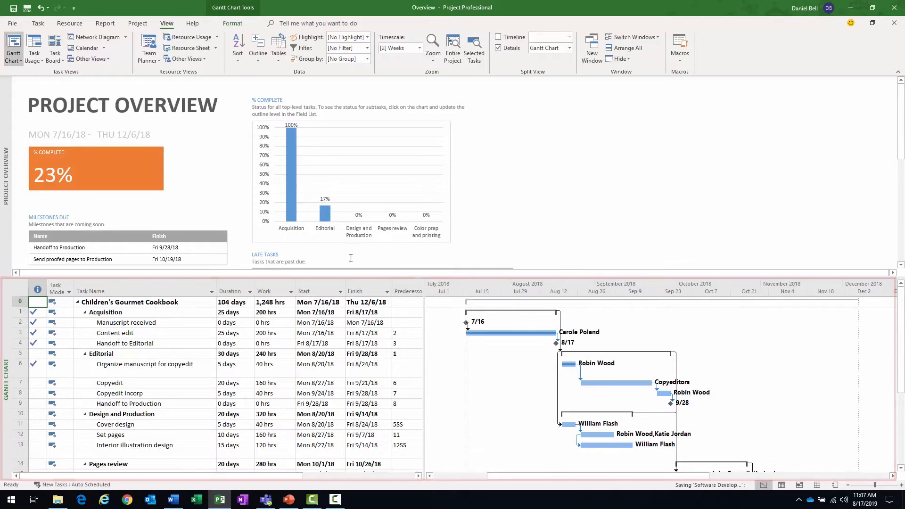
scroll(146, 366, "down", 3)
scroll(146, 366, "up", 3)
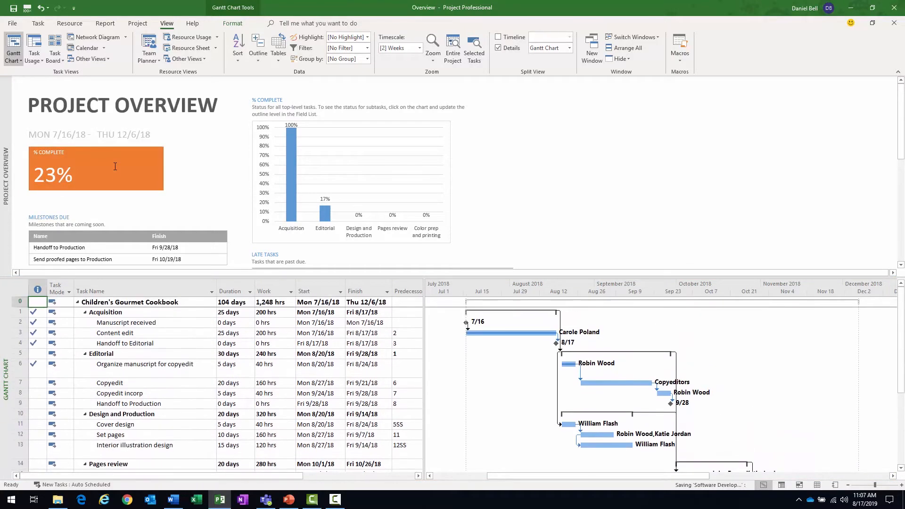